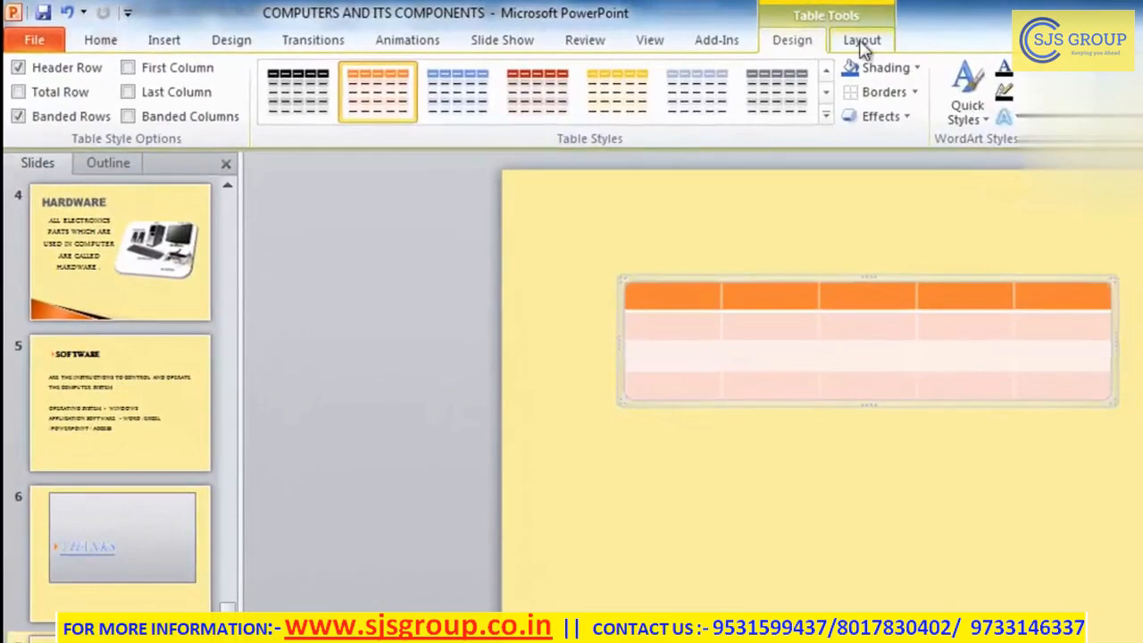
left_click(811, 45)
left_click(863, 44)
left_click(789, 52)
left_click(855, 45)
left_click(797, 46)
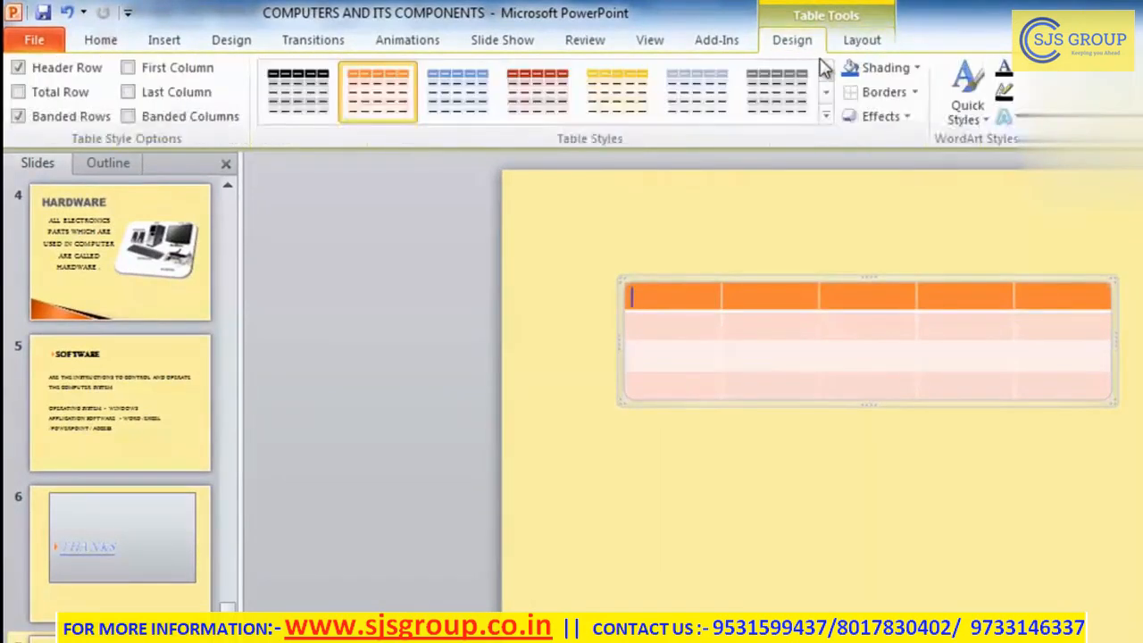
Step: Insert a second table with 3 columns and 6 rows, and place it below the existing table
left_click(604, 552)
left_click(166, 43)
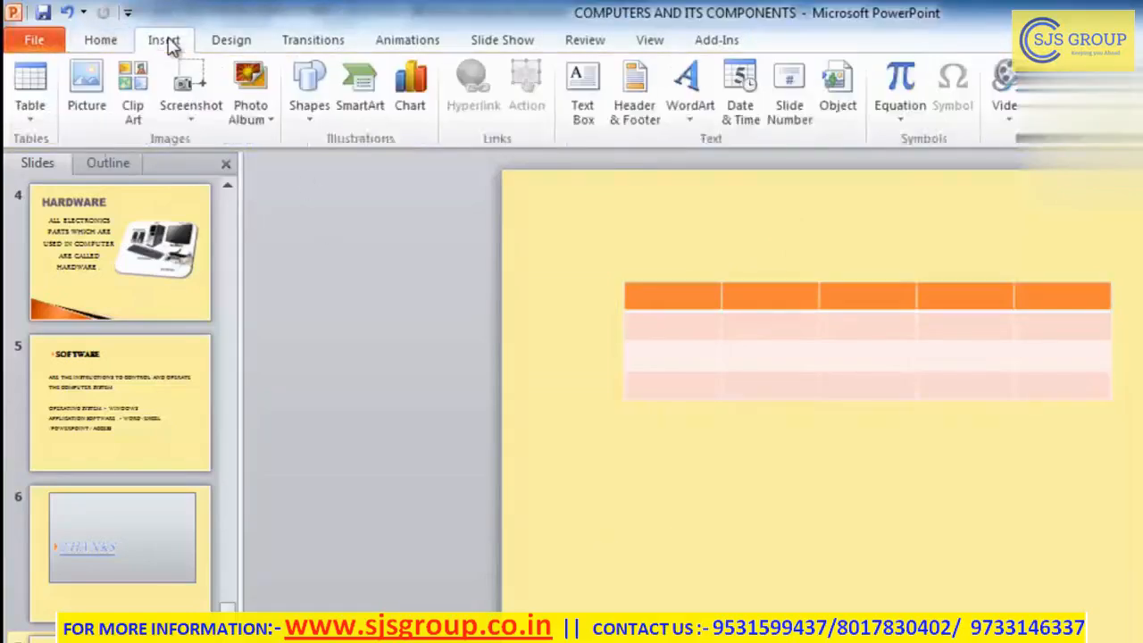
left_click(35, 114)
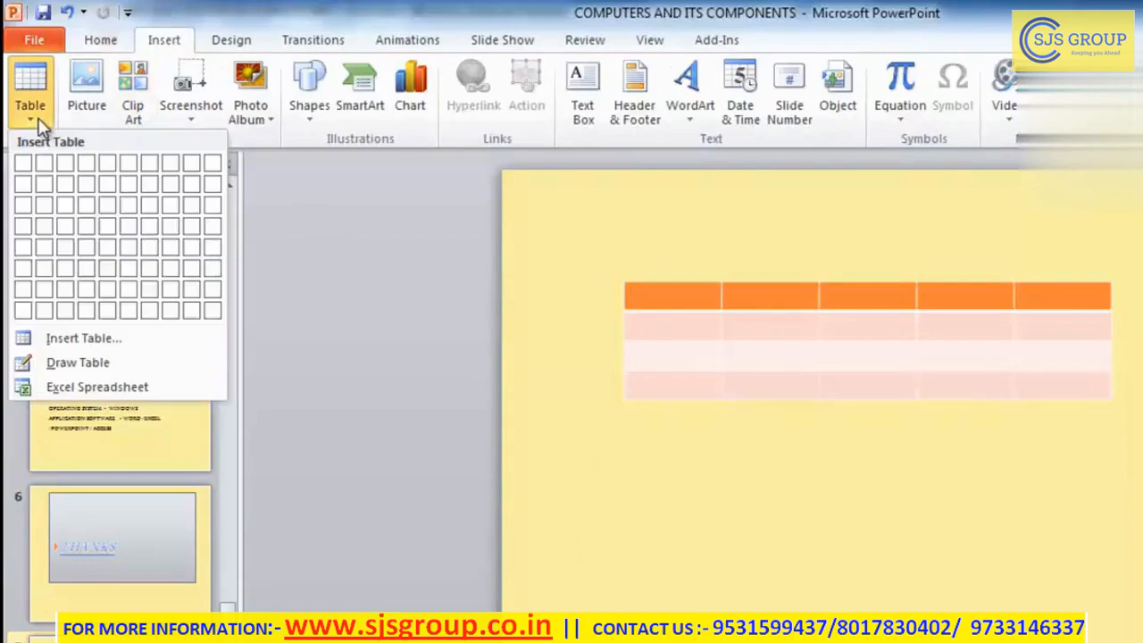
left_click(82, 339)
left_click(781, 502)
left_click(780, 518)
left_click(780, 519)
left_click(780, 519)
left_click(781, 519)
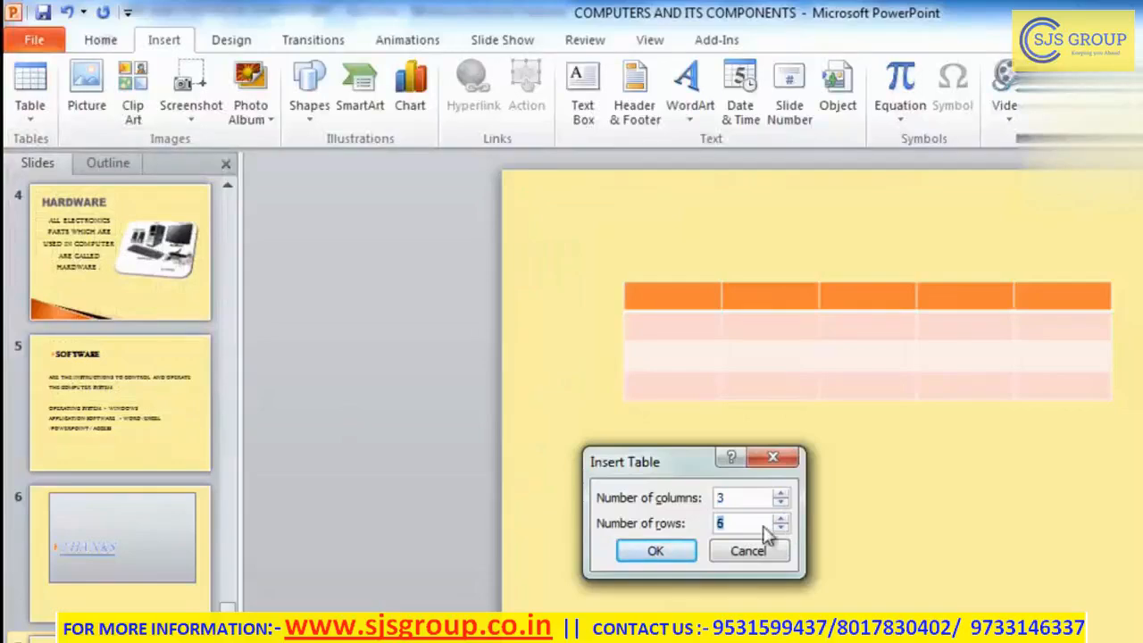
left_click(671, 551)
left_click_drag(760, 276, 747, 469)
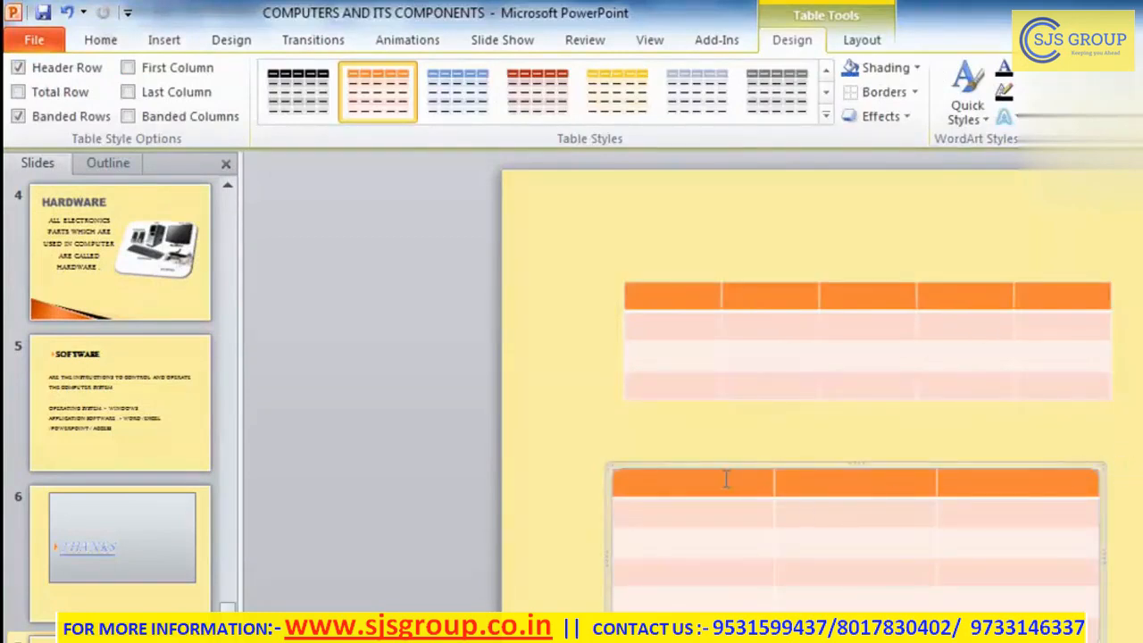
Step: Insert an Excel spreadsheet on the slide and enlarge its frame to show columns A to G and ten rows
left_click(687, 431)
left_click(164, 40)
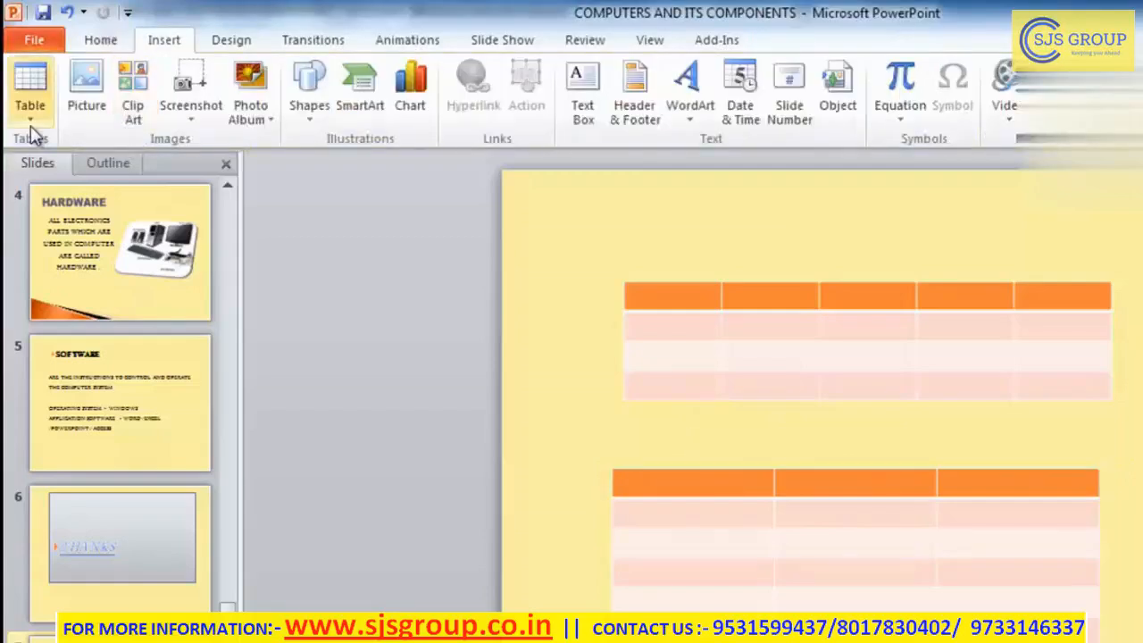
left_click(30, 112)
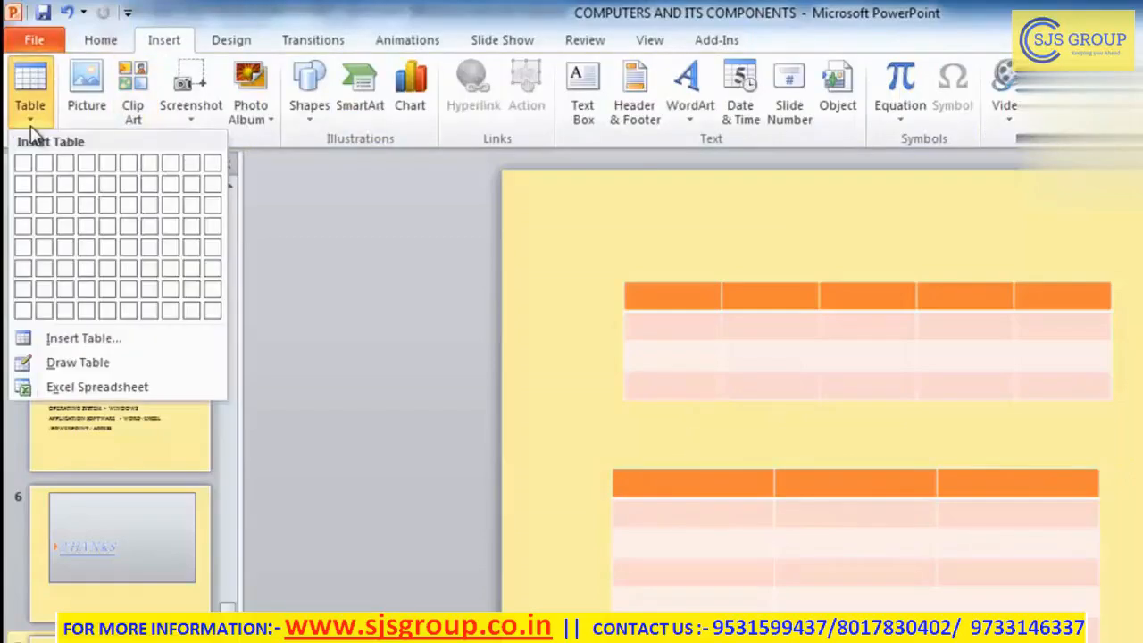
left_click(82, 387)
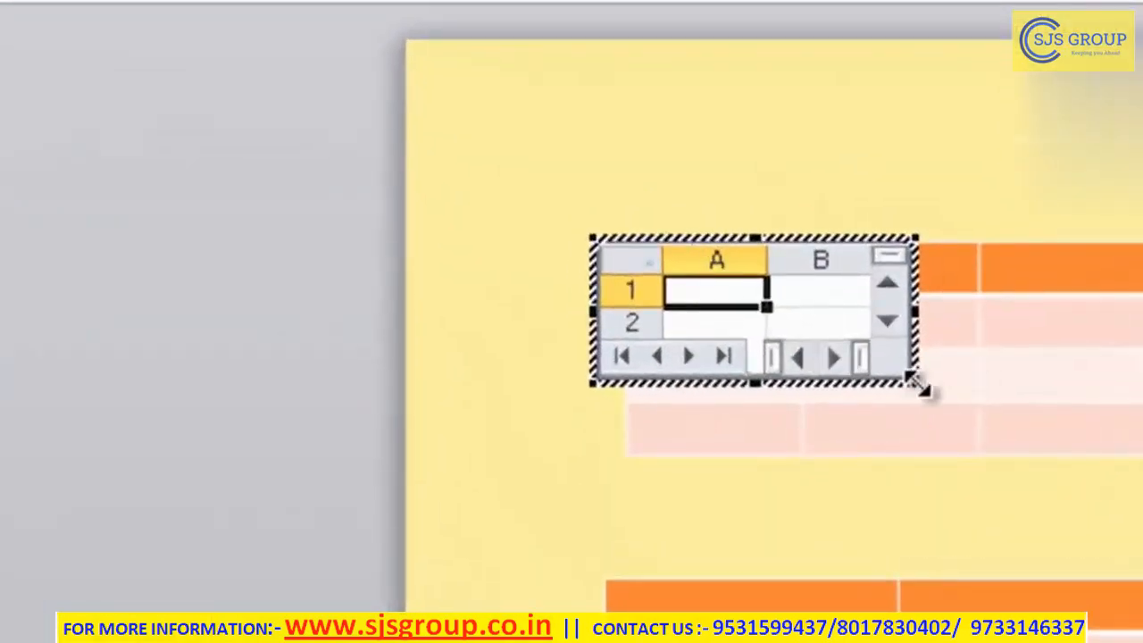
left_click_drag(918, 385, 1142, 642)
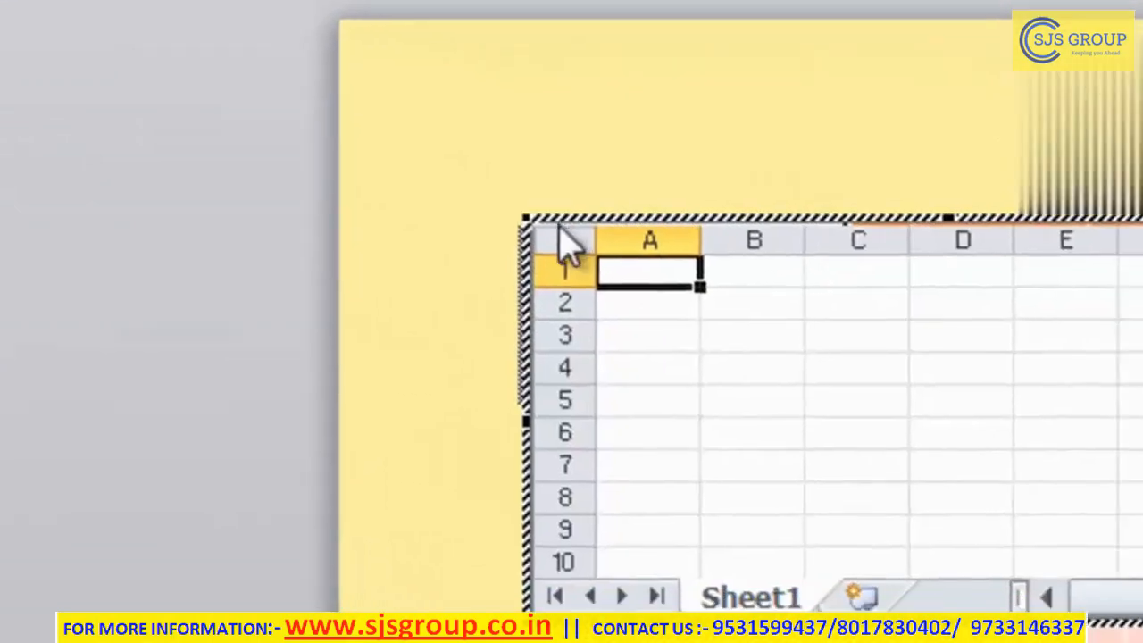
Step: Select cells A2 and A1 in the embedded worksheet, and return to the slide
left_click(883, 339)
left_click(744, 365)
left_click(674, 295)
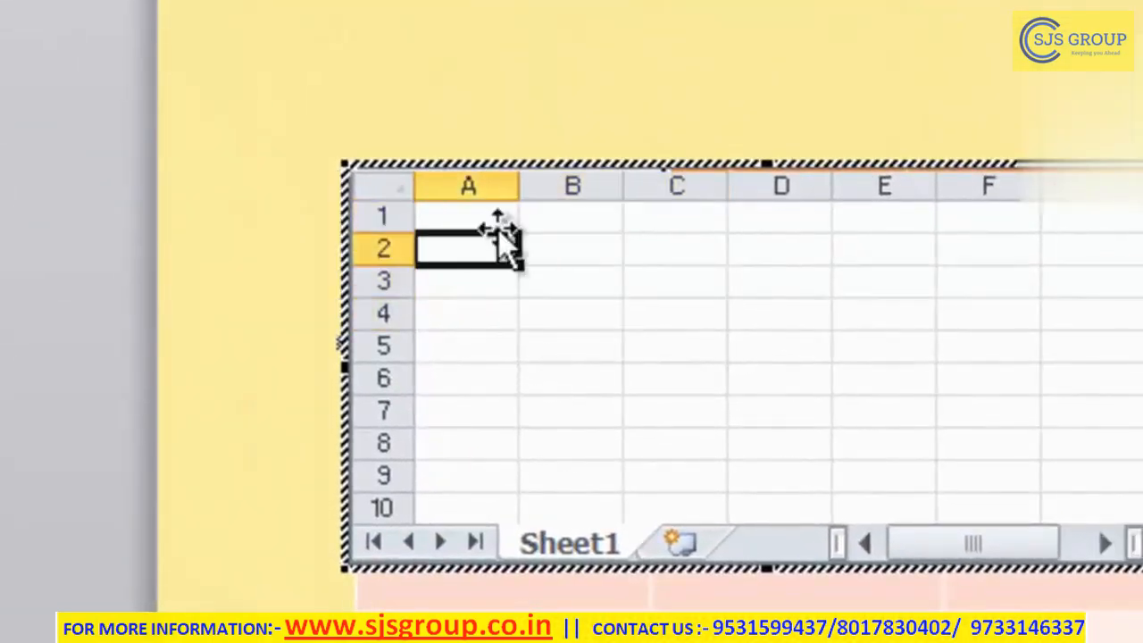
left_click(493, 223)
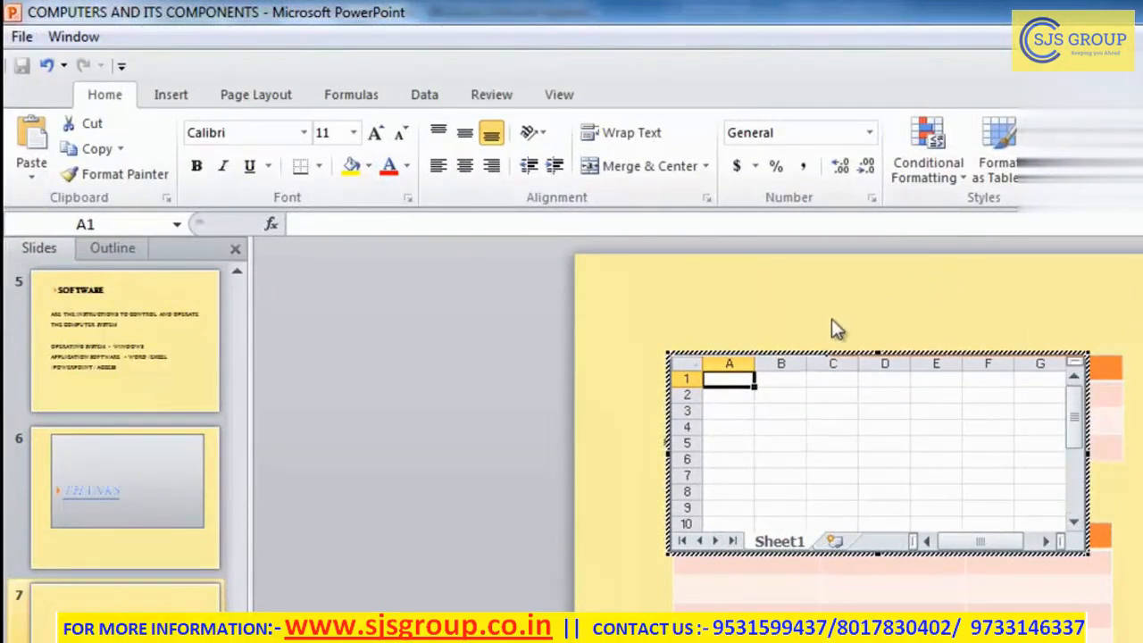
left_click(771, 312)
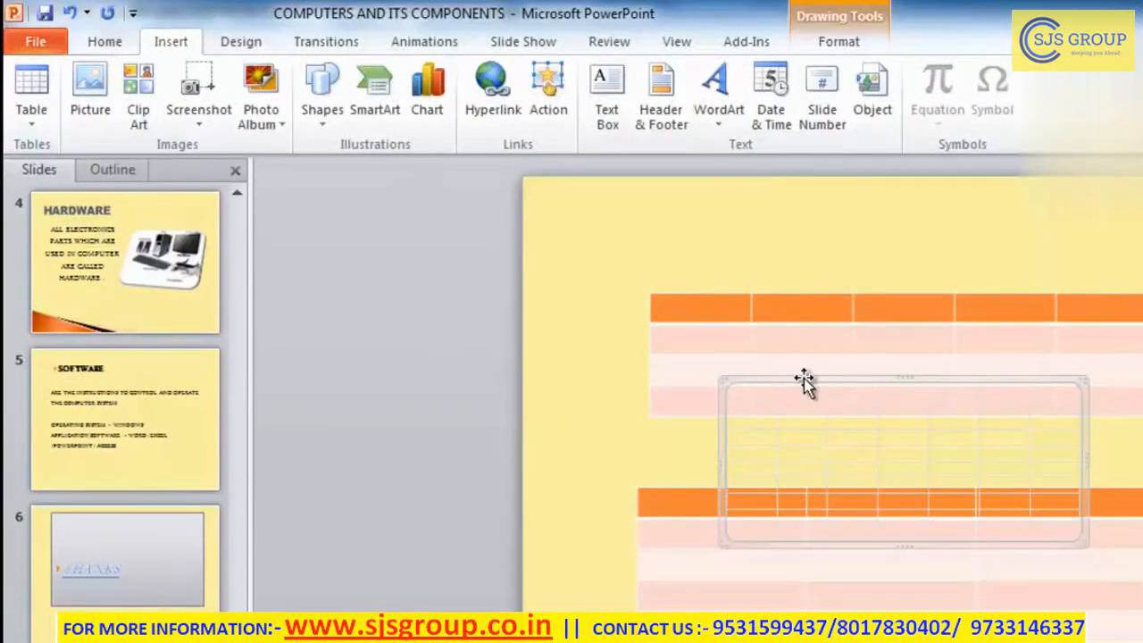
Step: Reopen the embedded spreadsheet for editing, select several cells including D5, and return to the slide
double_click(814, 410)
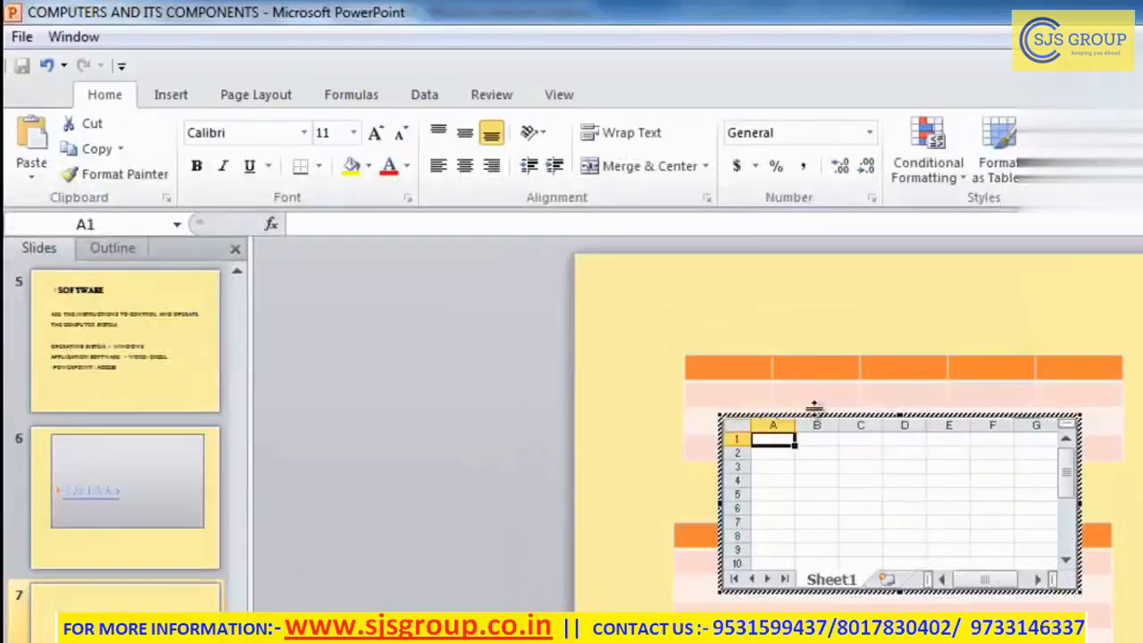
left_click(765, 304)
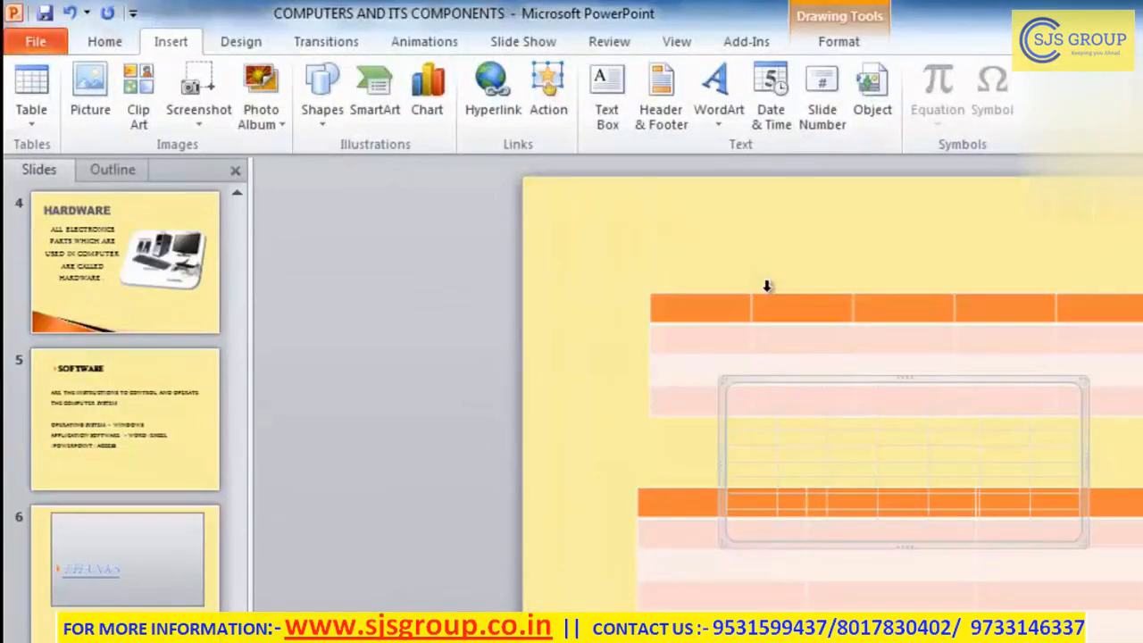
double_click(781, 383)
left_click(862, 465)
left_click(931, 464)
left_click_drag(779, 437, 836, 496)
left_click(884, 493)
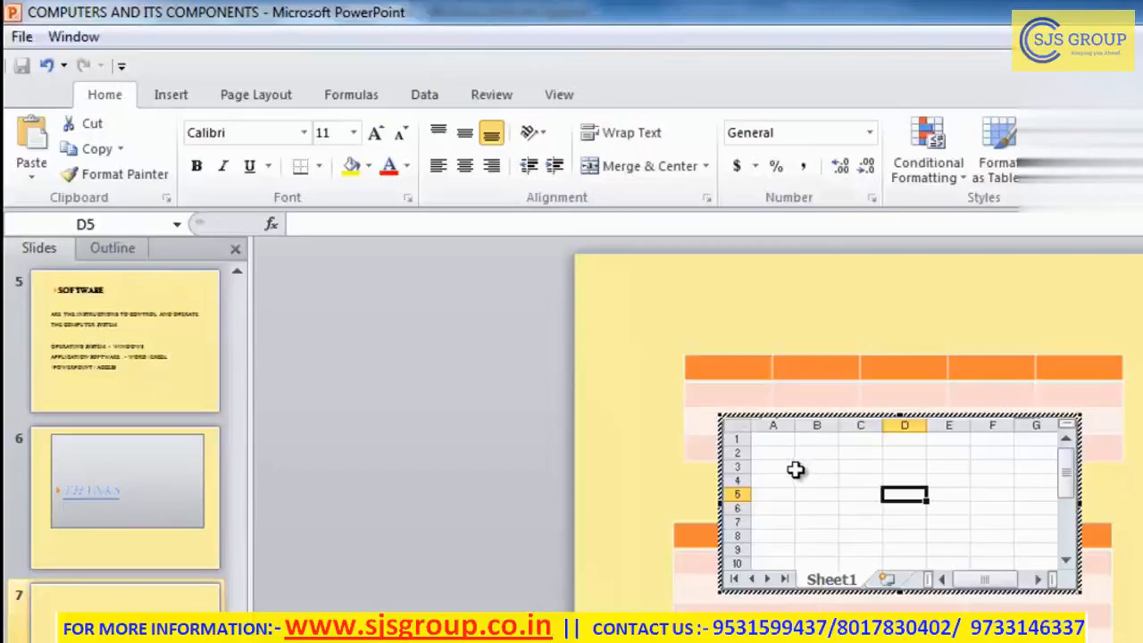
left_click(634, 369)
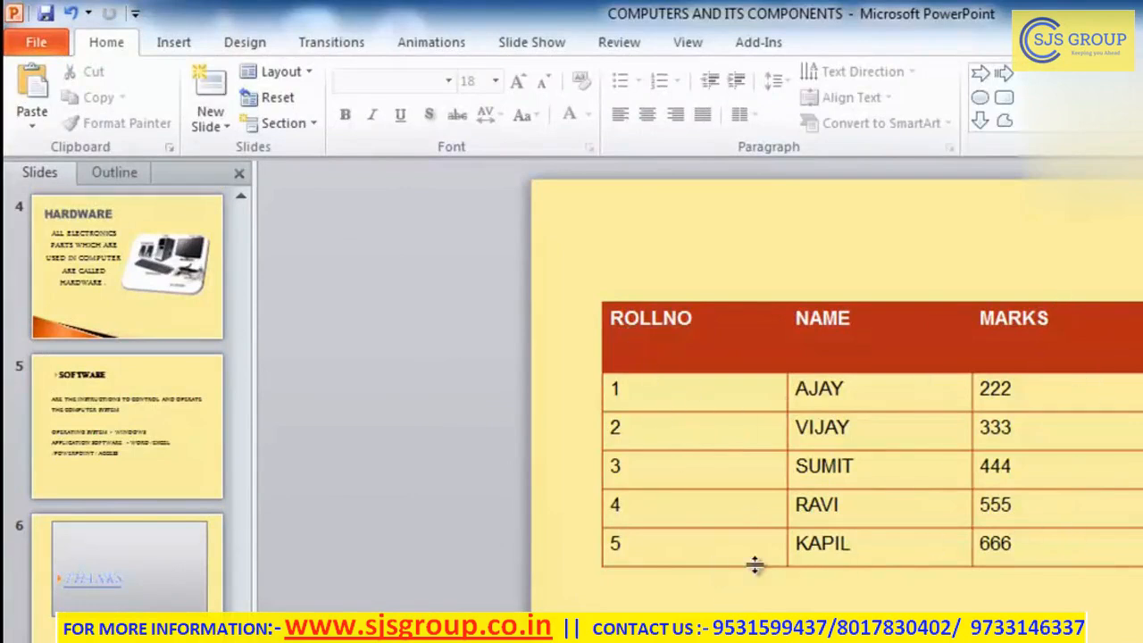
Step: Place the cursor in the ROLLNO, NAME and MARKS table and review its layout and design options
left_click(748, 527)
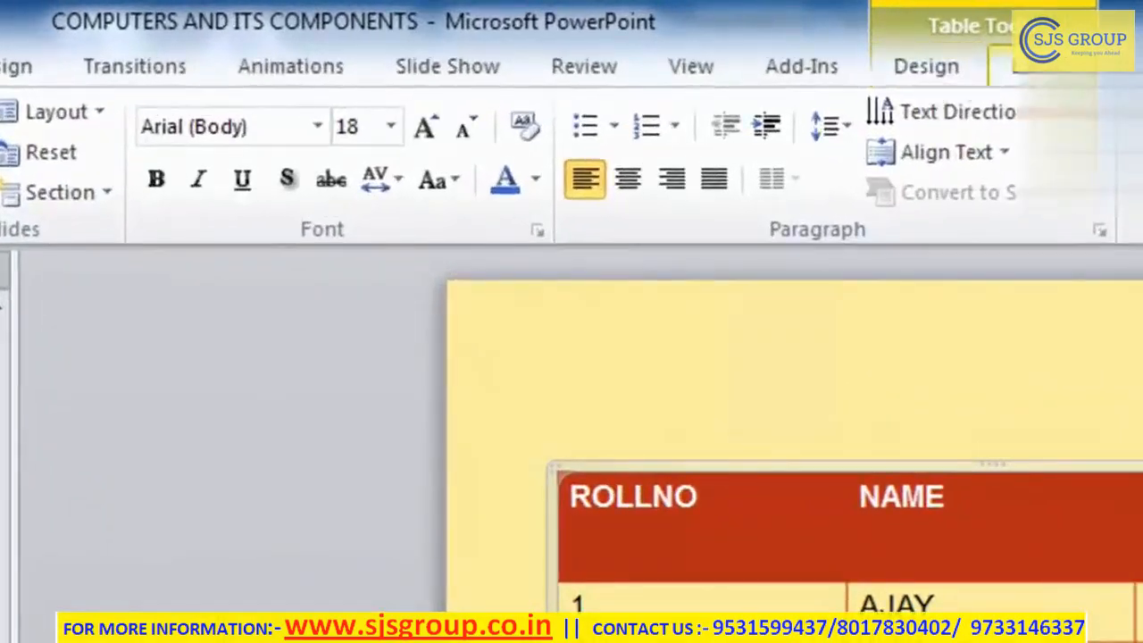
left_click(948, 68)
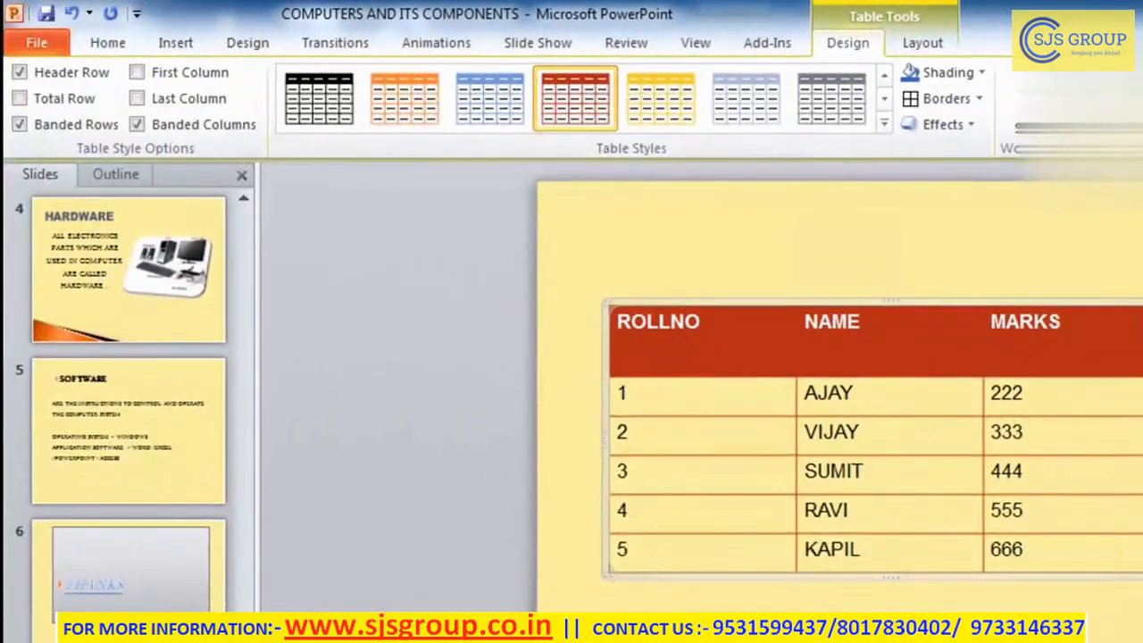
left_click(925, 45)
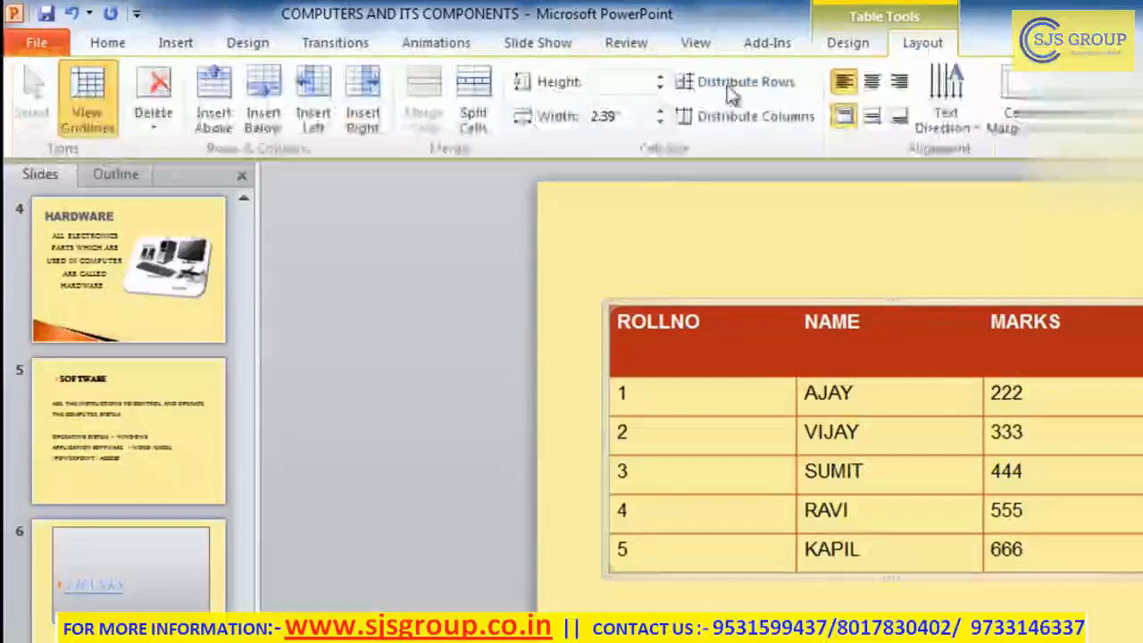
left_click(117, 116)
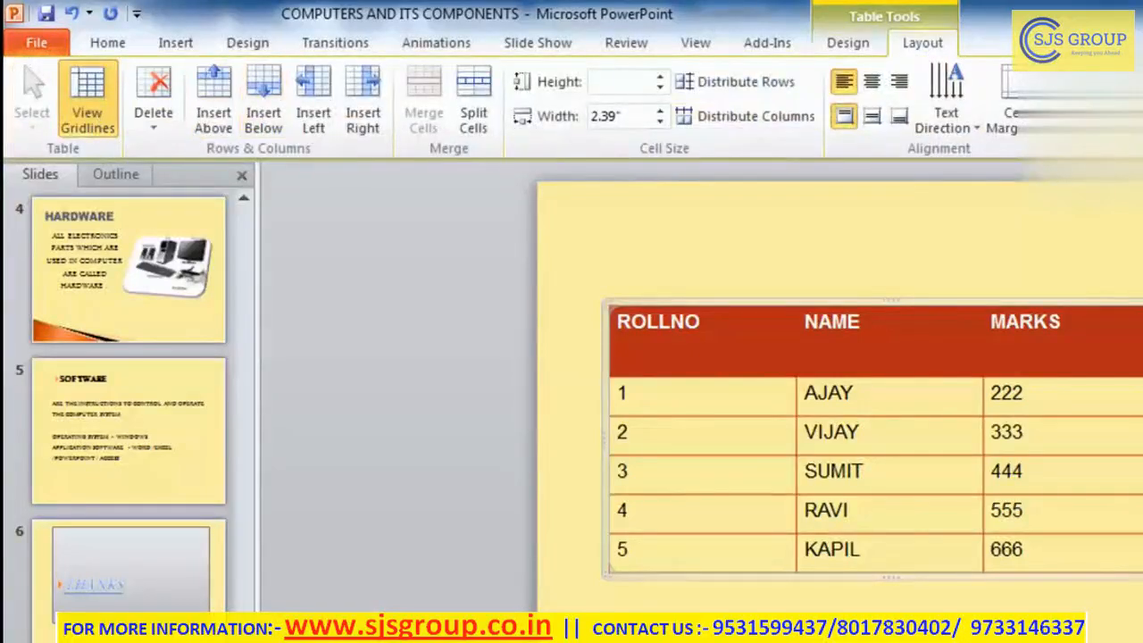
left_click(848, 43)
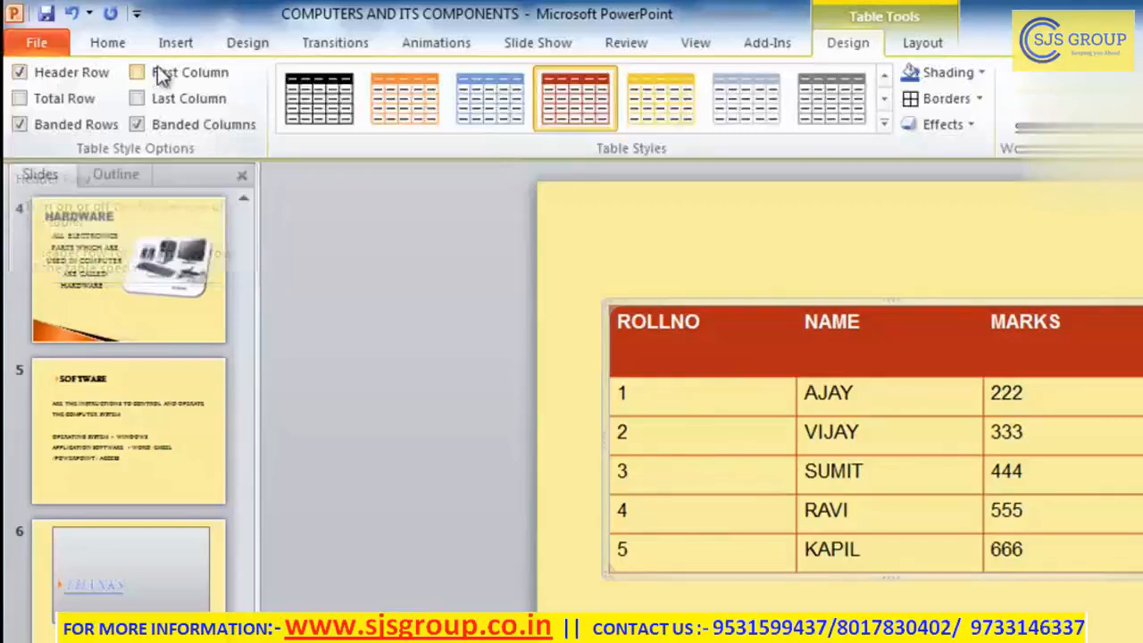
Step: Try the Header Row, Total Row and Banded Rows options on the marks table, restoring each one
left_click(46, 72)
left_click(45, 71)
left_click(52, 98)
left_click(50, 99)
left_click(44, 126)
left_click(42, 124)
Step: Try the First Column and Last Column options on the marks table, turning each off again
left_click(171, 77)
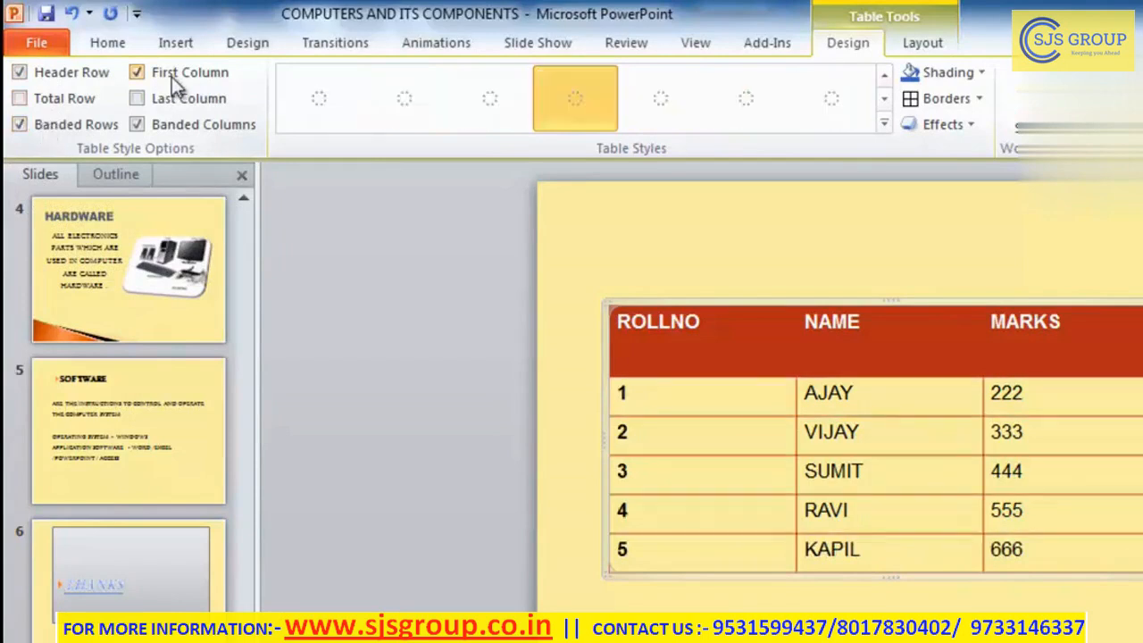
left_click(171, 77)
left_click(167, 99)
left_click(167, 99)
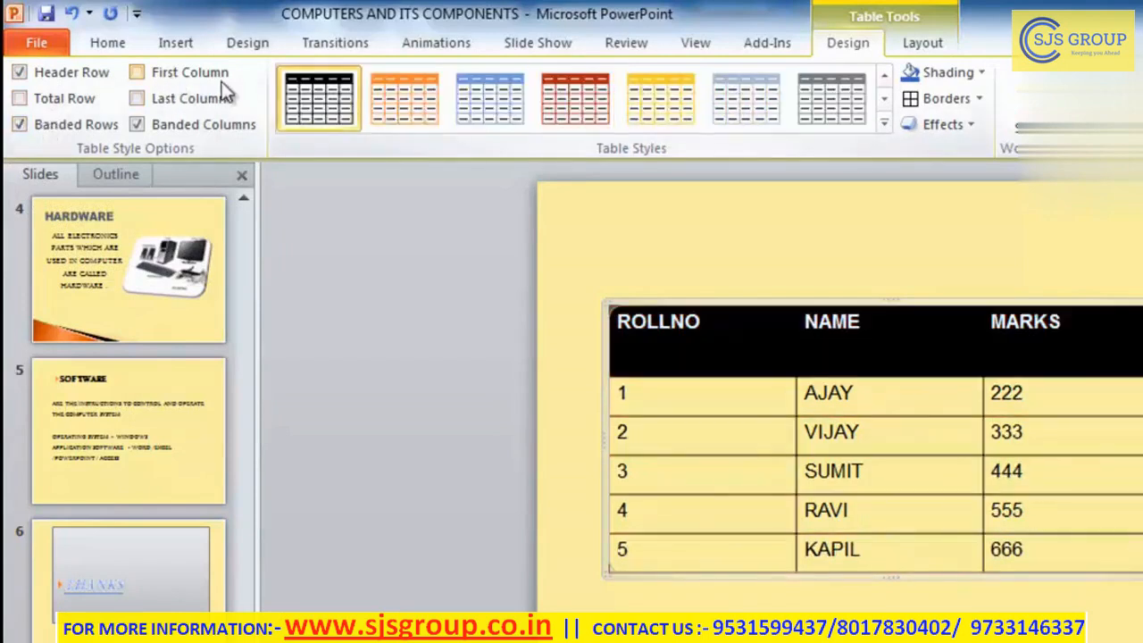
Step: Try yellow and blue table styles on the marks table, and apply the red-filled Best Match for Document style
left_click(396, 94)
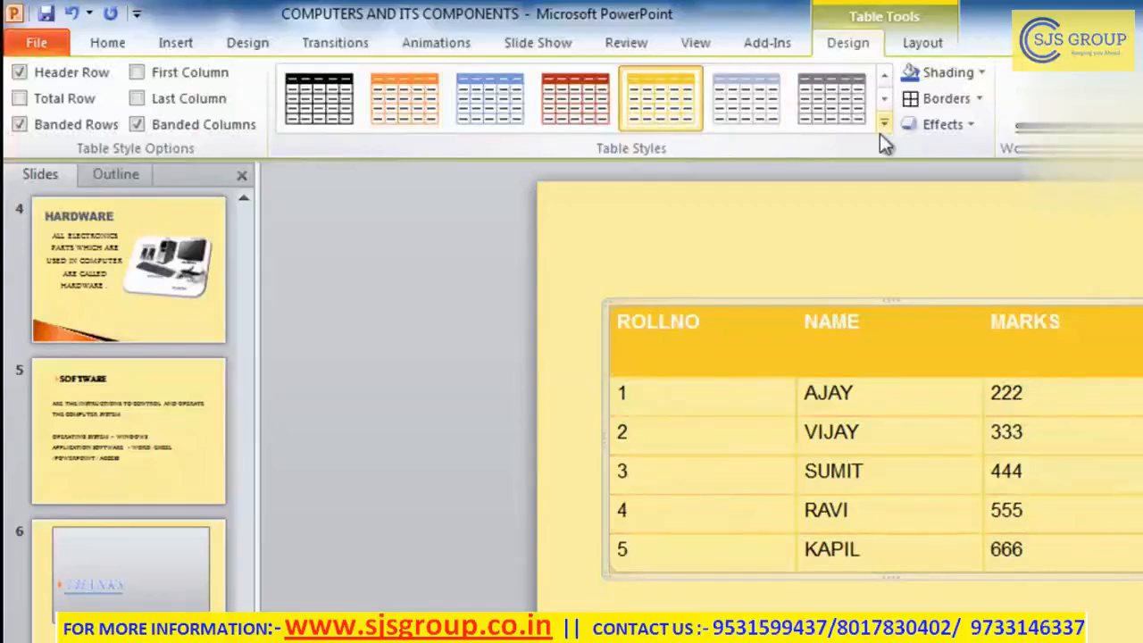
left_click(883, 124)
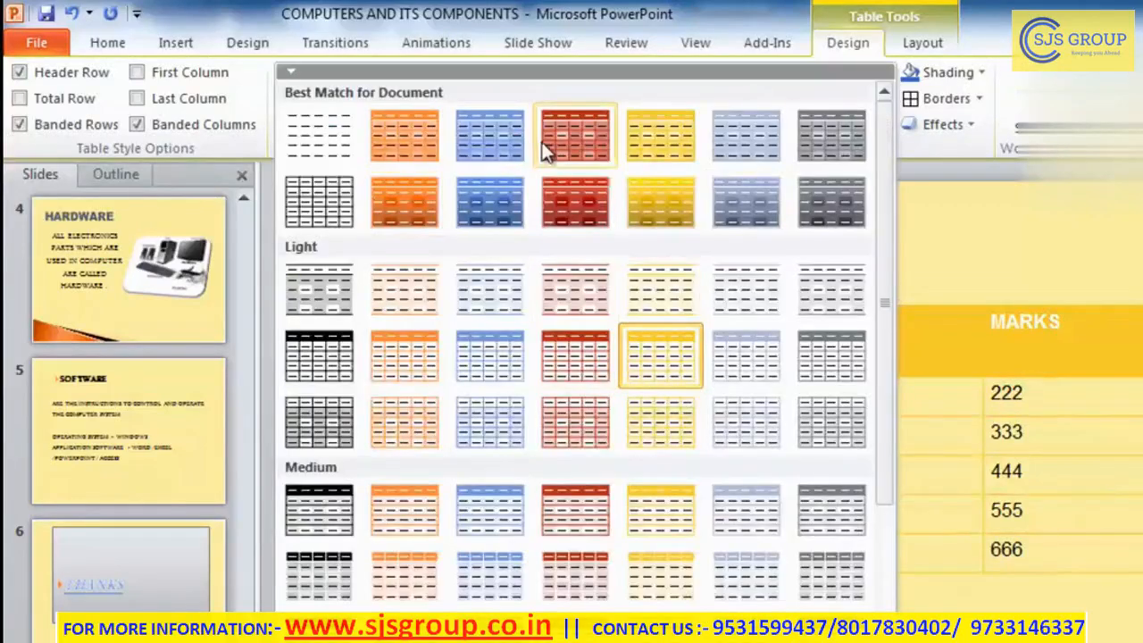
left_click(510, 143)
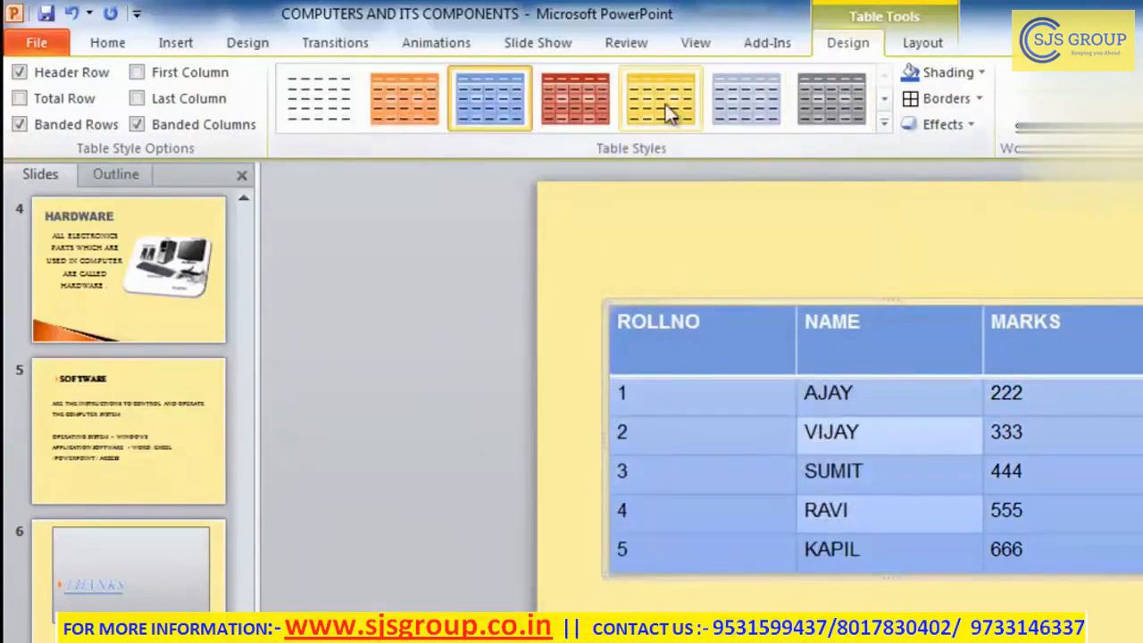
left_click(557, 87)
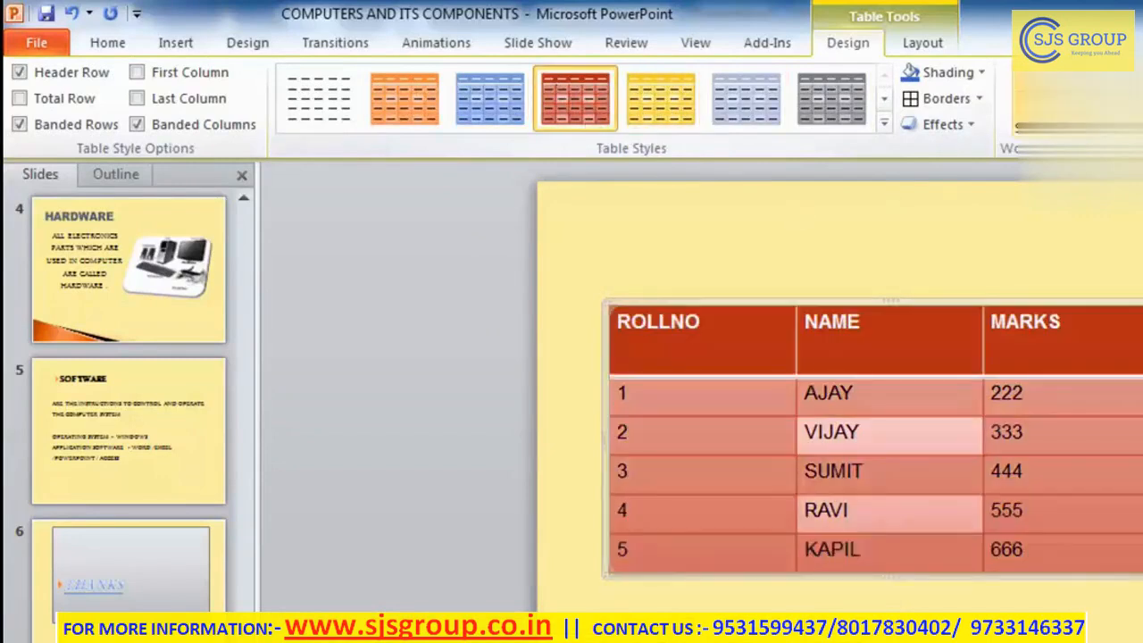
Step: Shade the marks table with a light orange theme color and apply outside borders
left_click(977, 75)
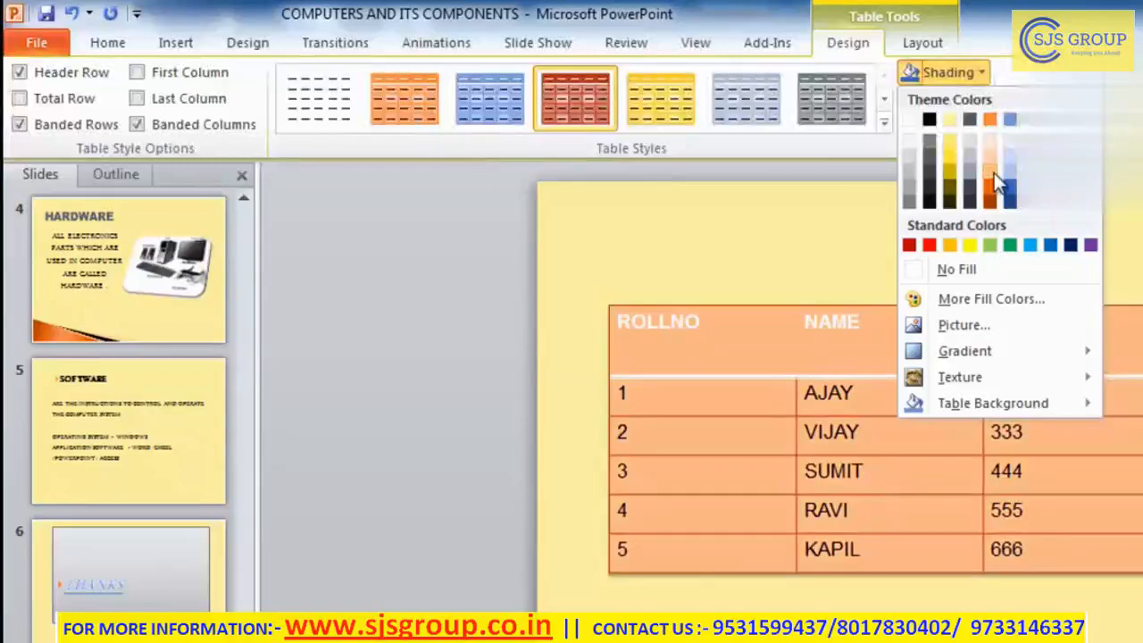
left_click(993, 172)
left_click(974, 99)
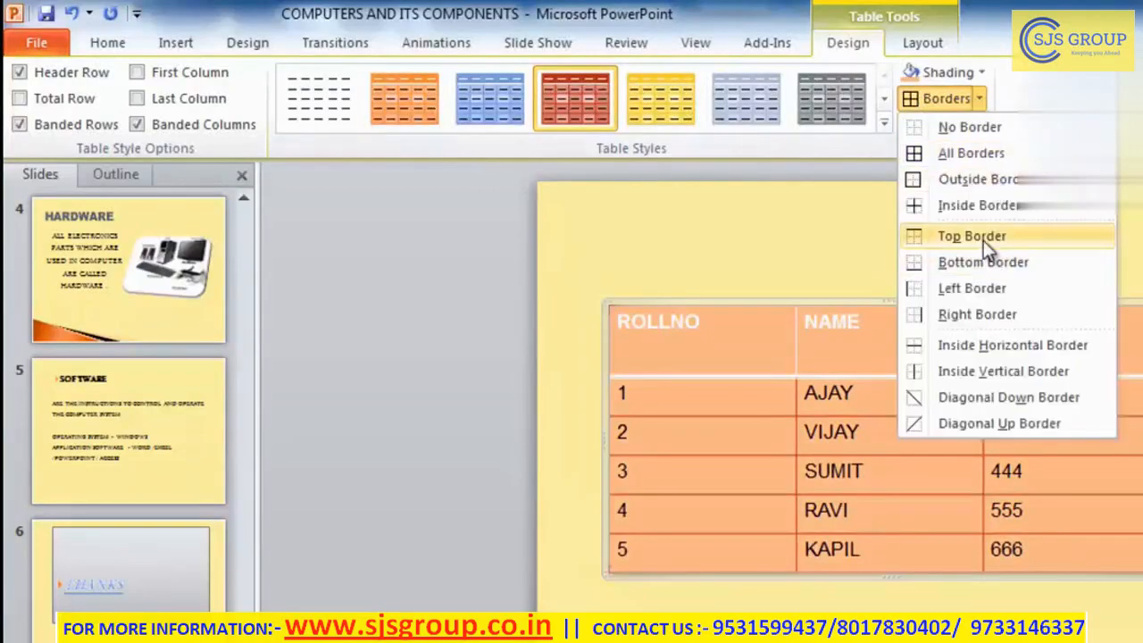
left_click(974, 182)
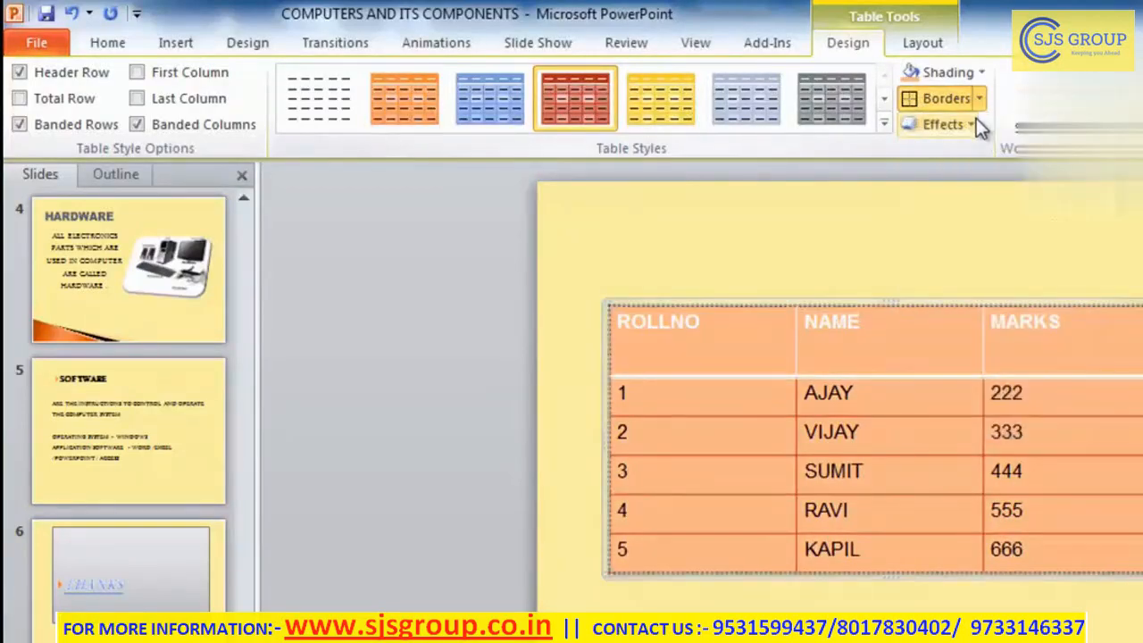
Step: Apply an inner shadow effect to the marks table and deselect it
left_click(976, 118)
mouse_move(982, 223)
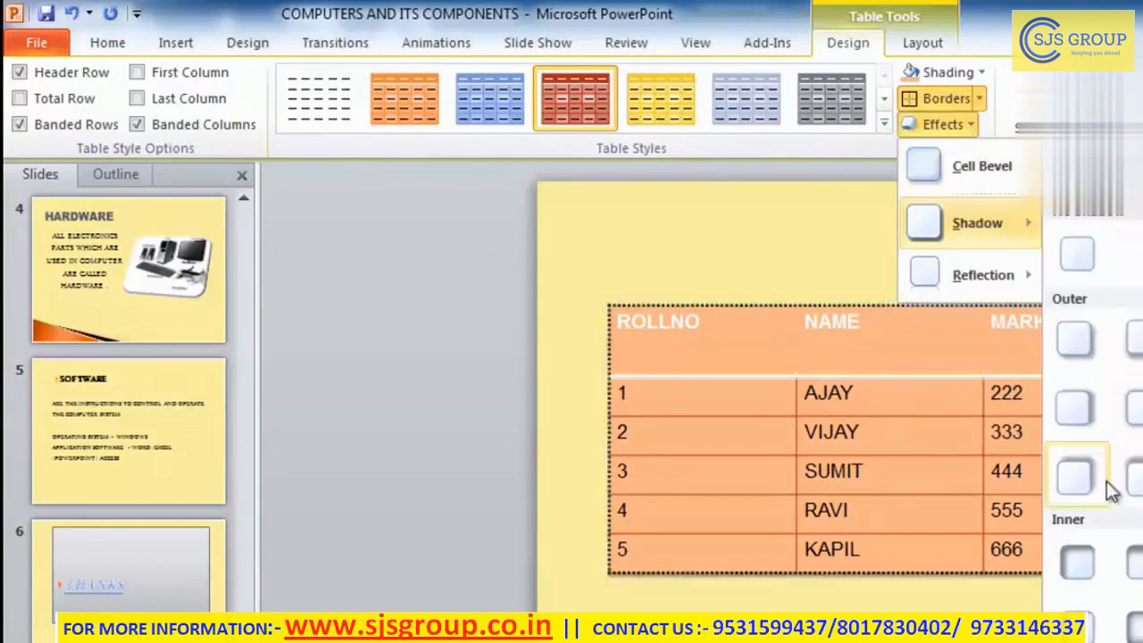
left_click(1134, 565)
left_click(1138, 600)
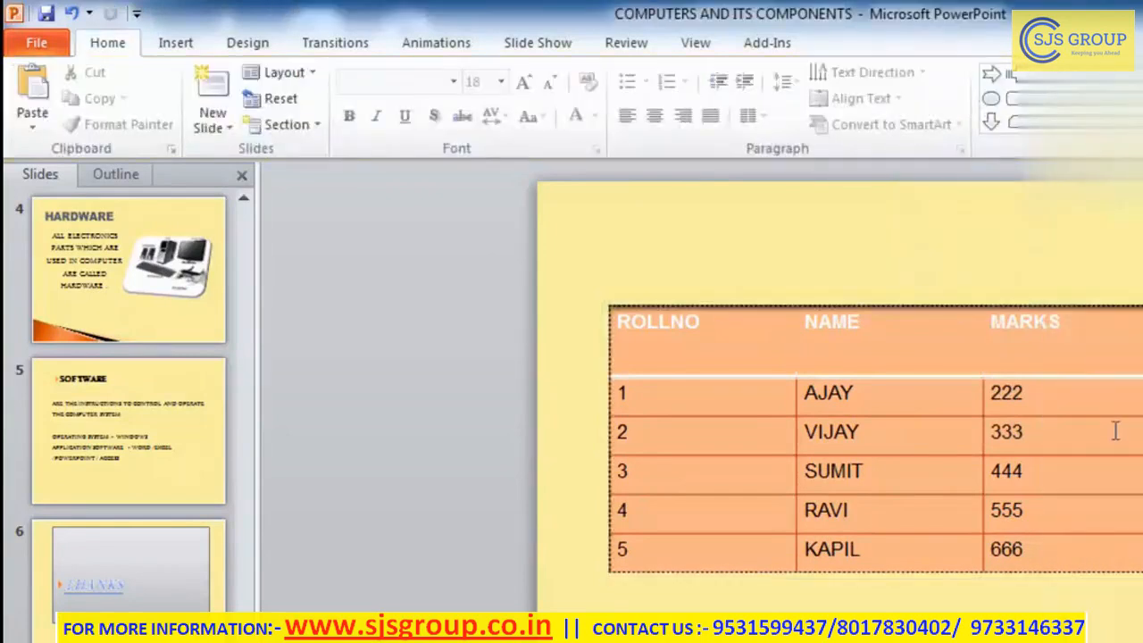
left_click(982, 341)
left_click(912, 277)
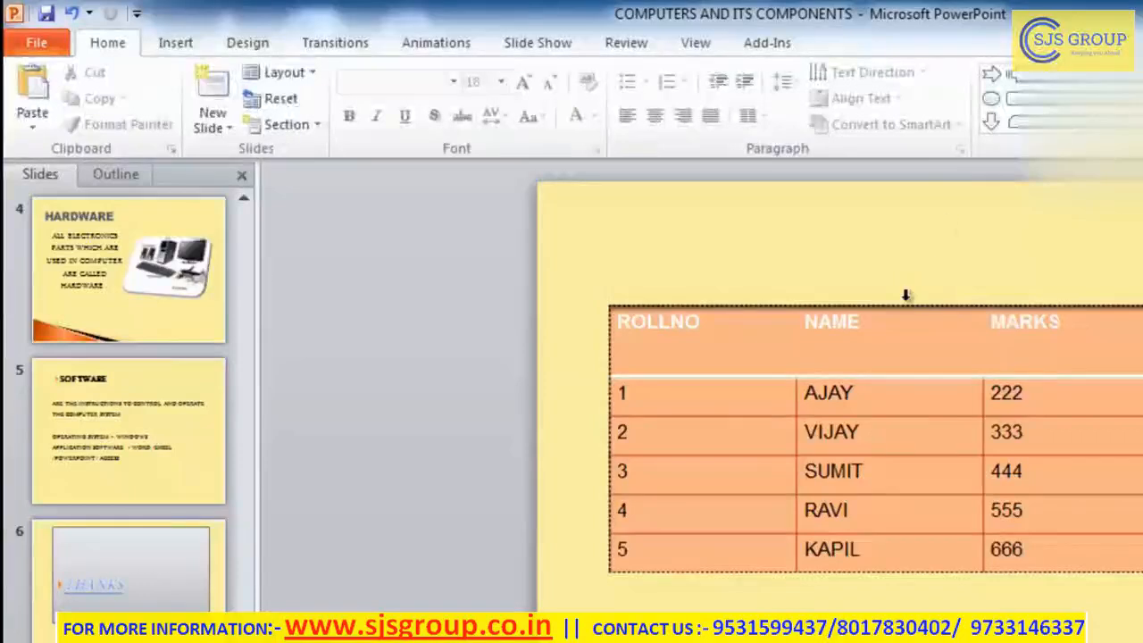
Step: Apply an orange WordArt quick style to all the marks table's text, and fill the text with a gray theme color
left_click(904, 308)
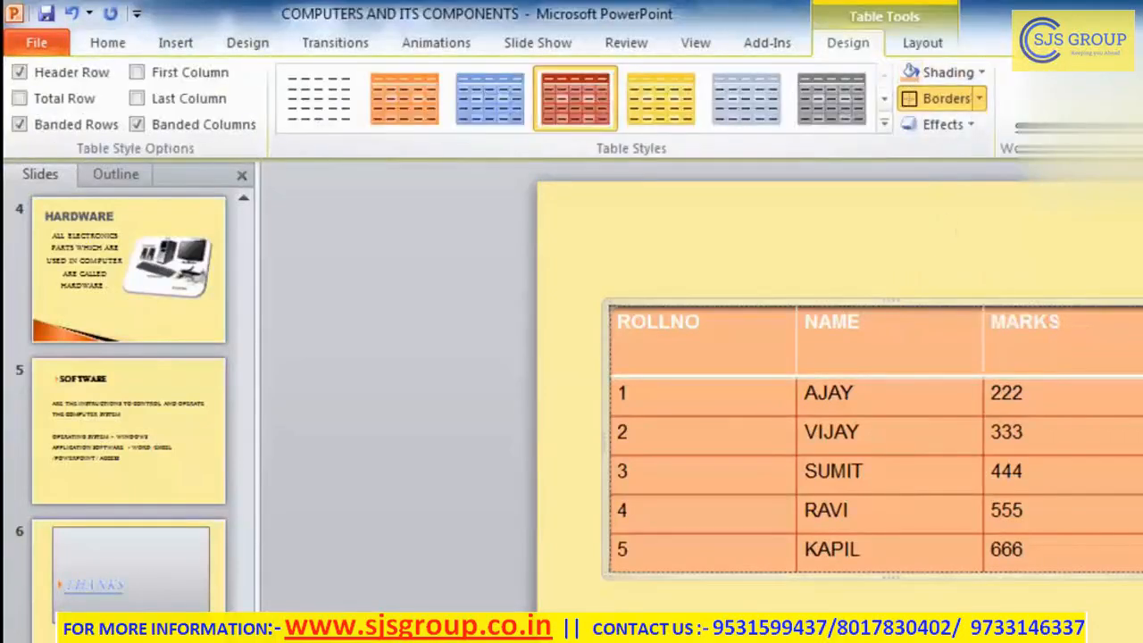
left_click(1036, 100)
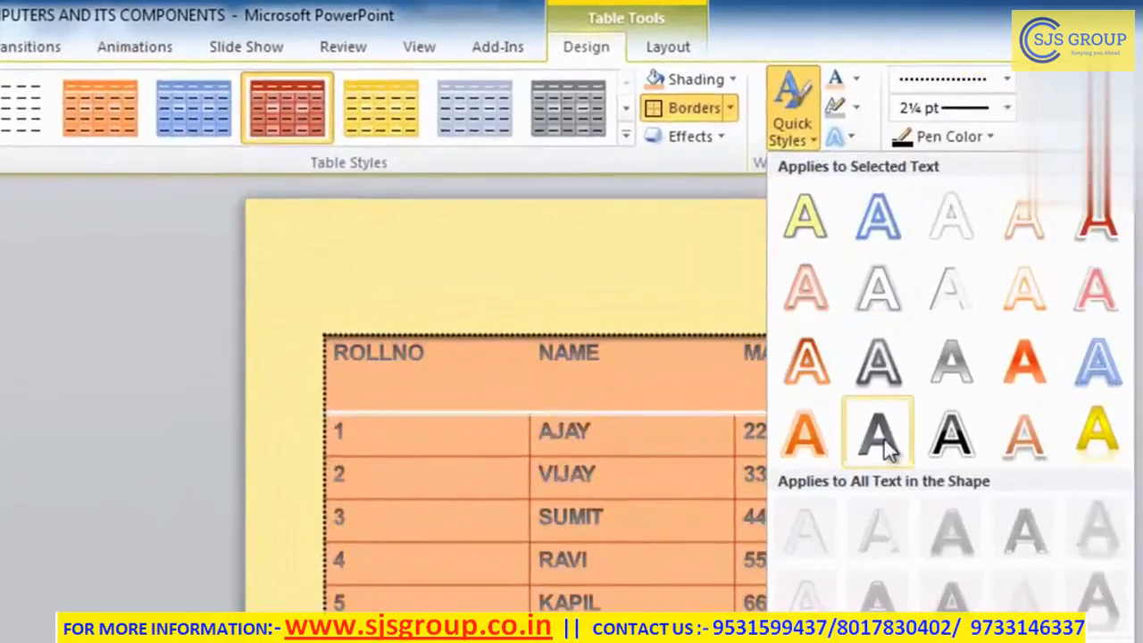
left_click(1027, 357)
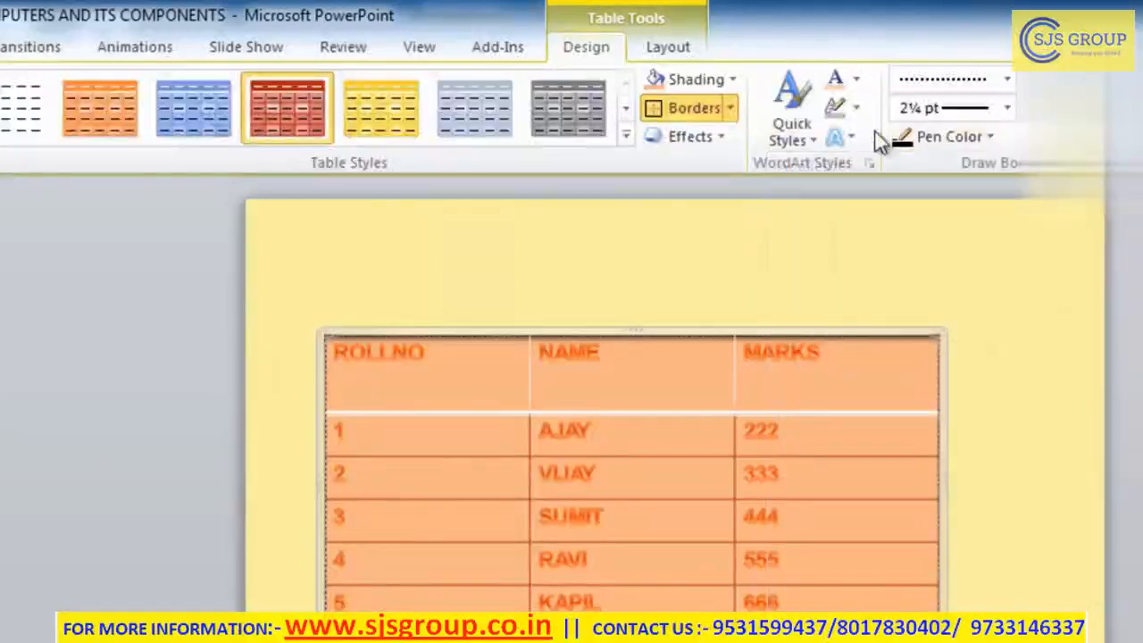
left_click(856, 83)
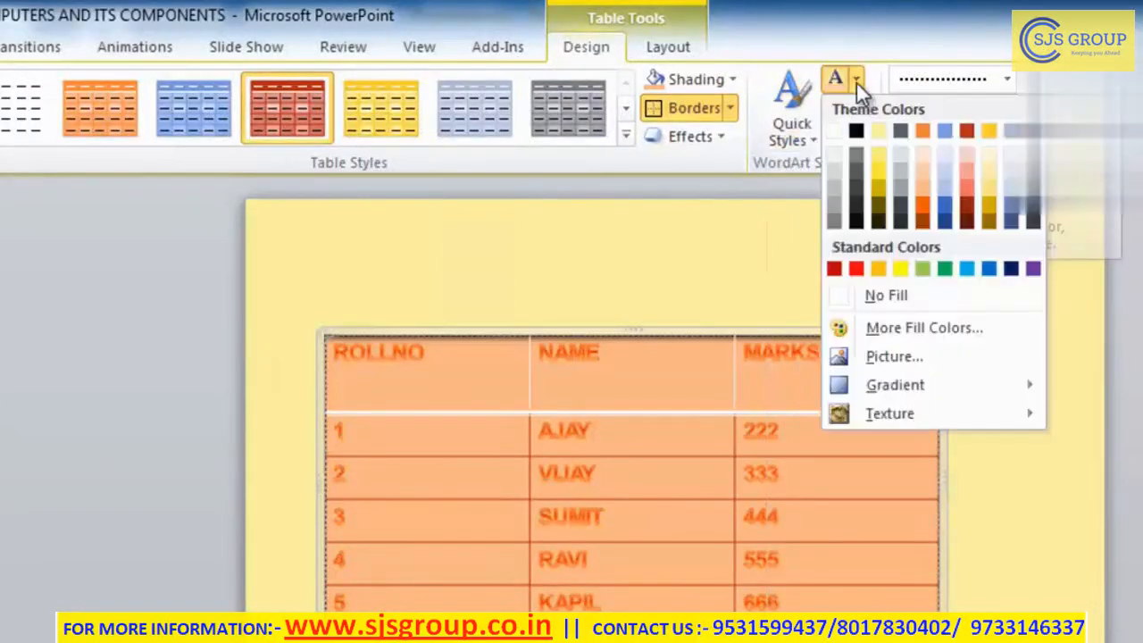
left_click(897, 166)
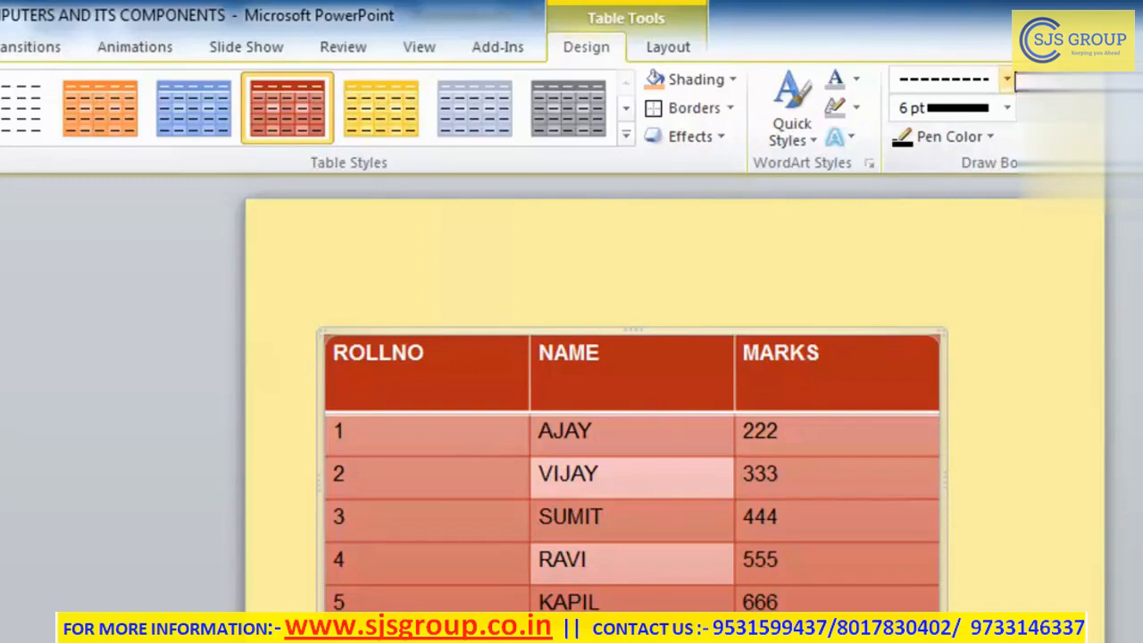
Step: Set the border pen to the dash-dot line style with a 4½ pt weight
left_click(1007, 79)
left_click(991, 80)
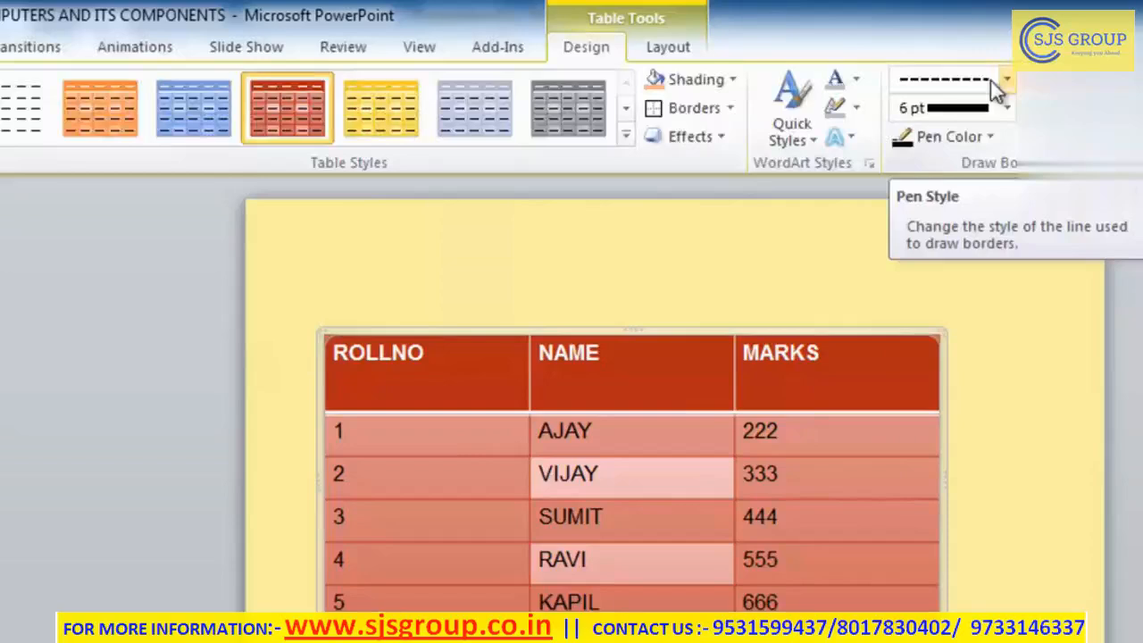
left_click(990, 81)
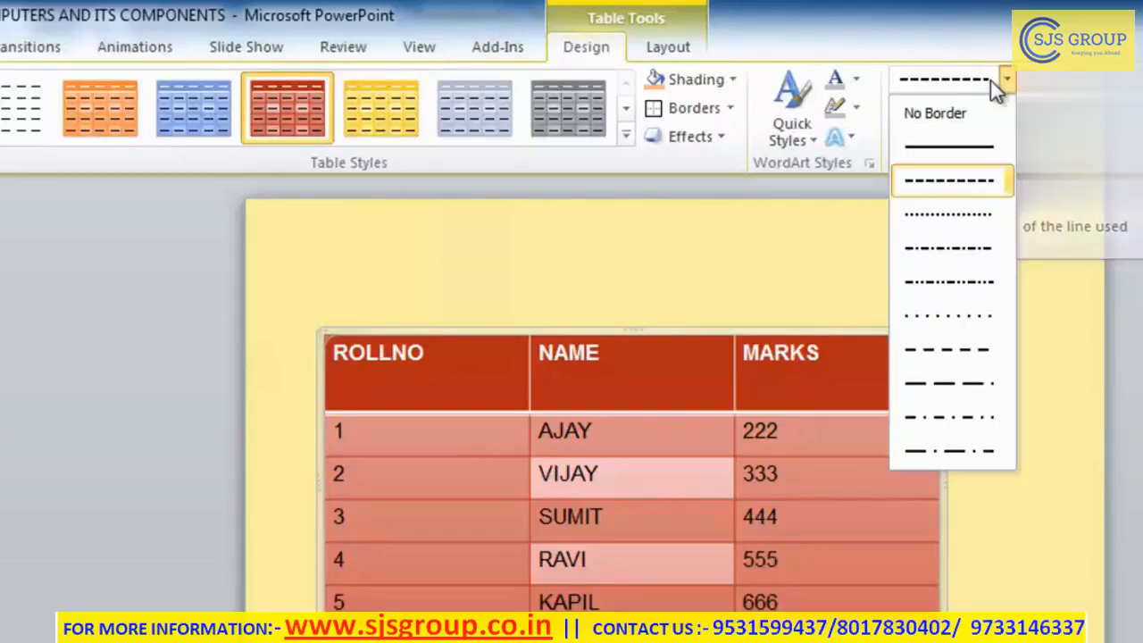
left_click(955, 250)
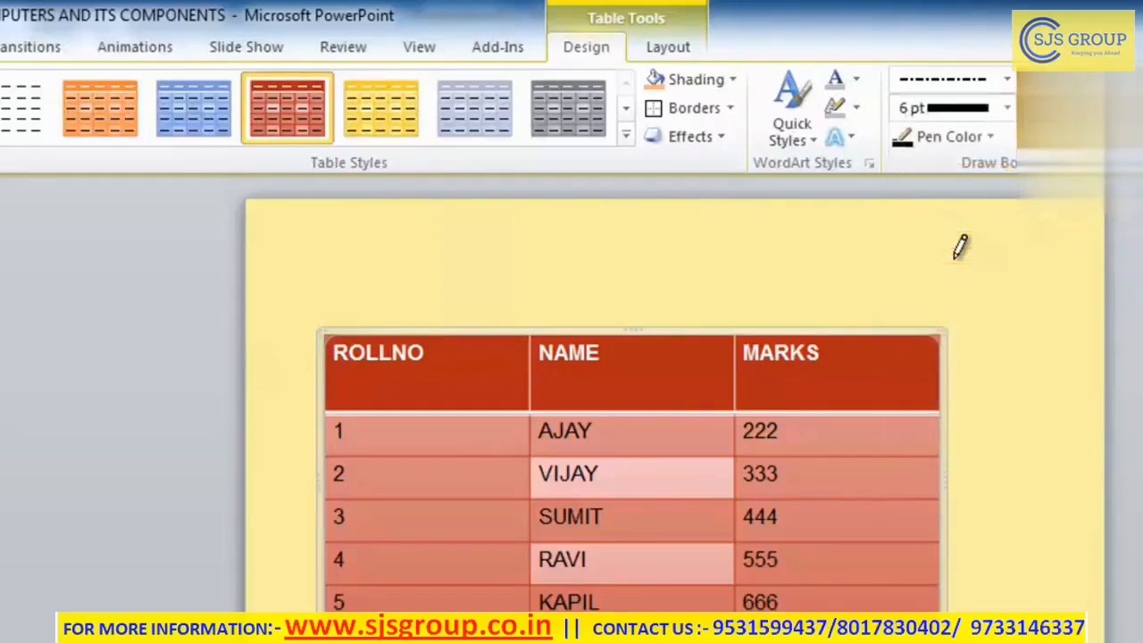
left_click(1007, 109)
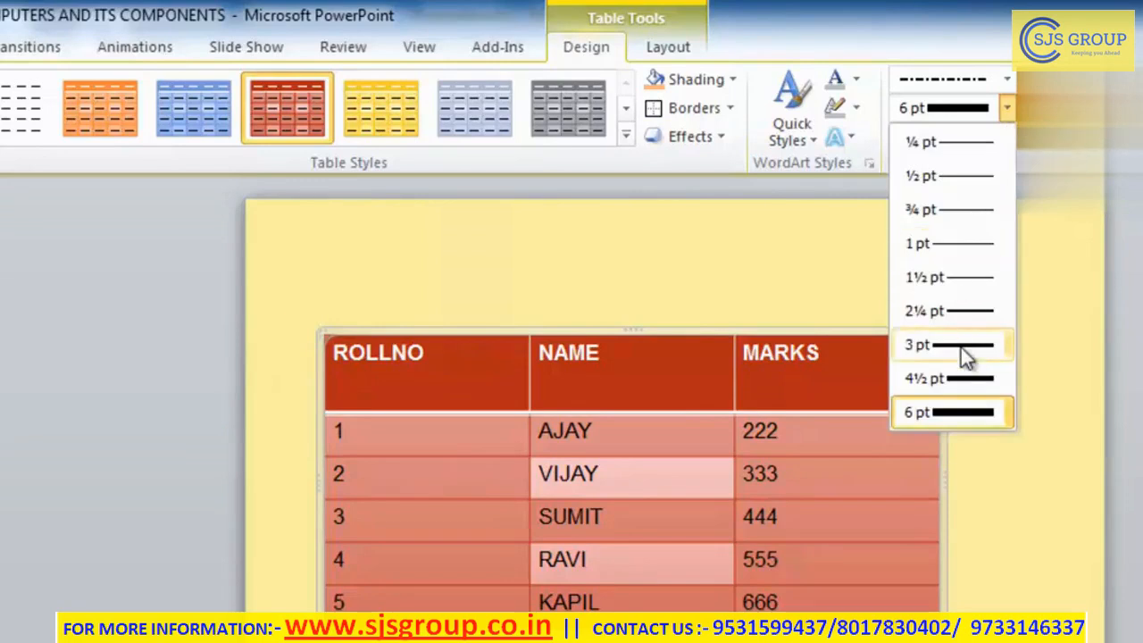
left_click(966, 380)
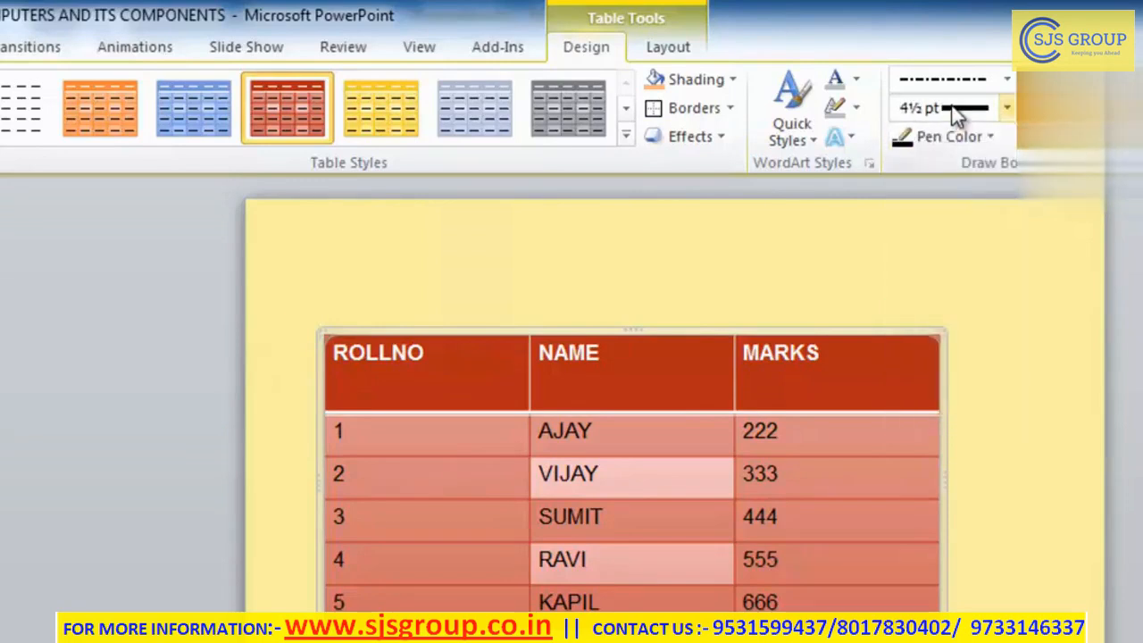
Step: Draw dash-dot borders along the upper, lower and right edges of the ROLLNO cells 1 and 2
left_click(505, 456)
left_click(486, 496)
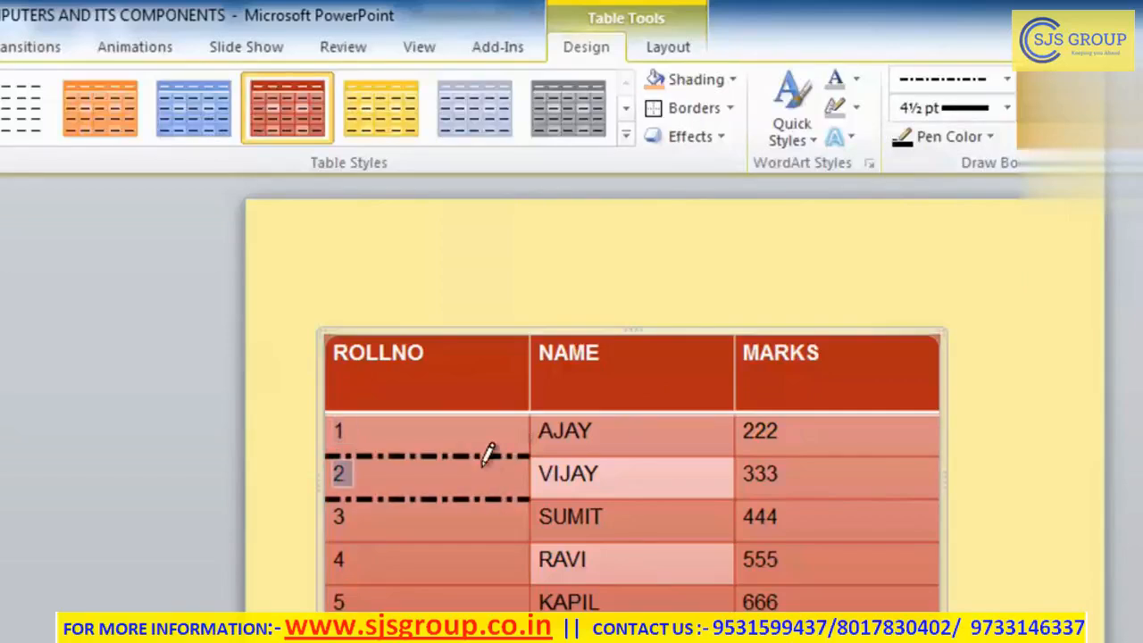
left_click(482, 412)
left_click(532, 429)
left_click(531, 473)
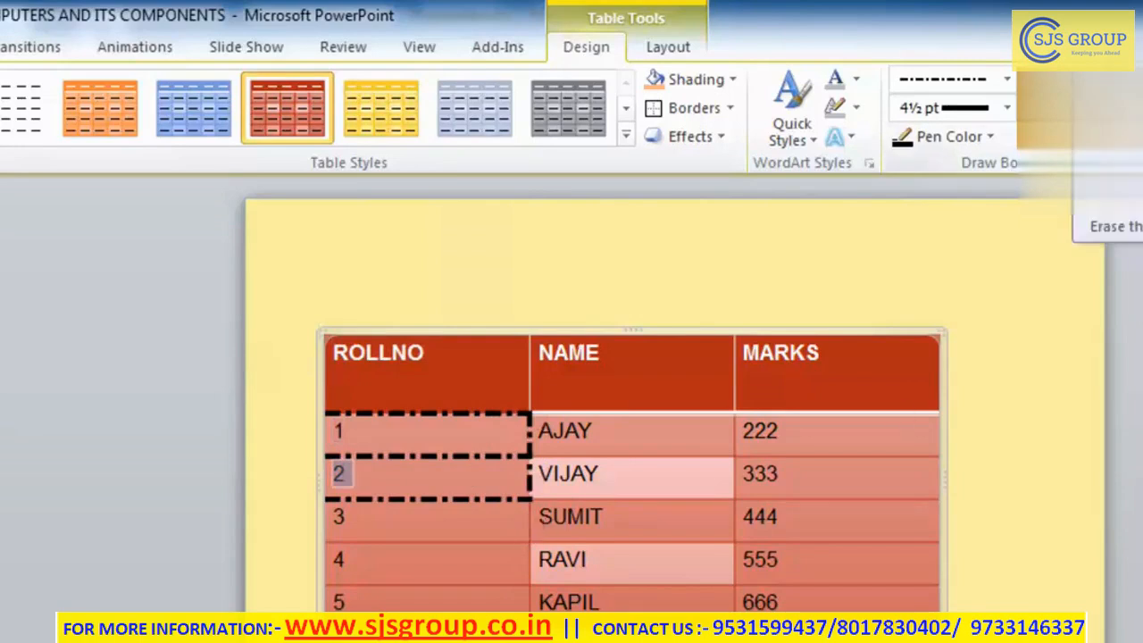
Step: Erase the horizontal borders in the NAME column to merge all its cells with the header
left_click(1100, 109)
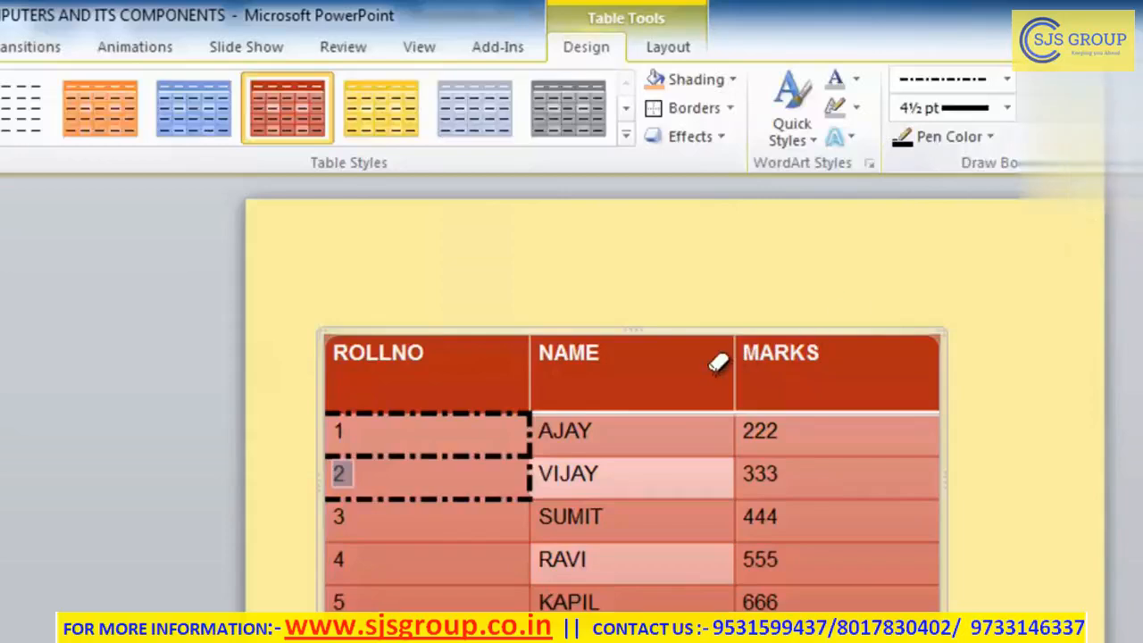
left_click(717, 453)
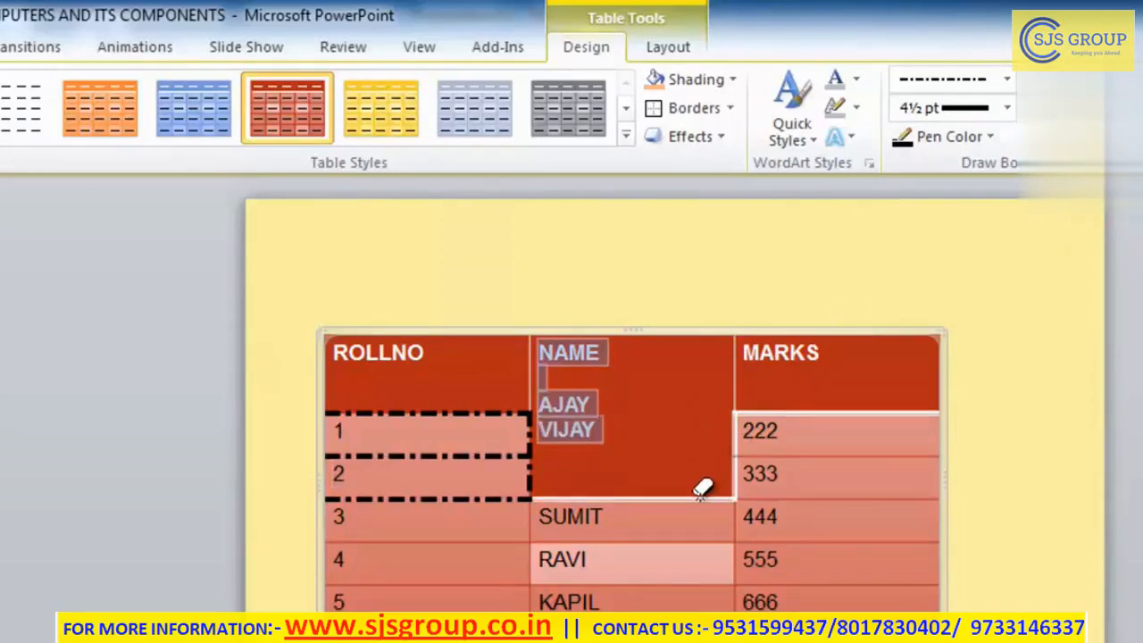
left_click(699, 498)
left_click(689, 540)
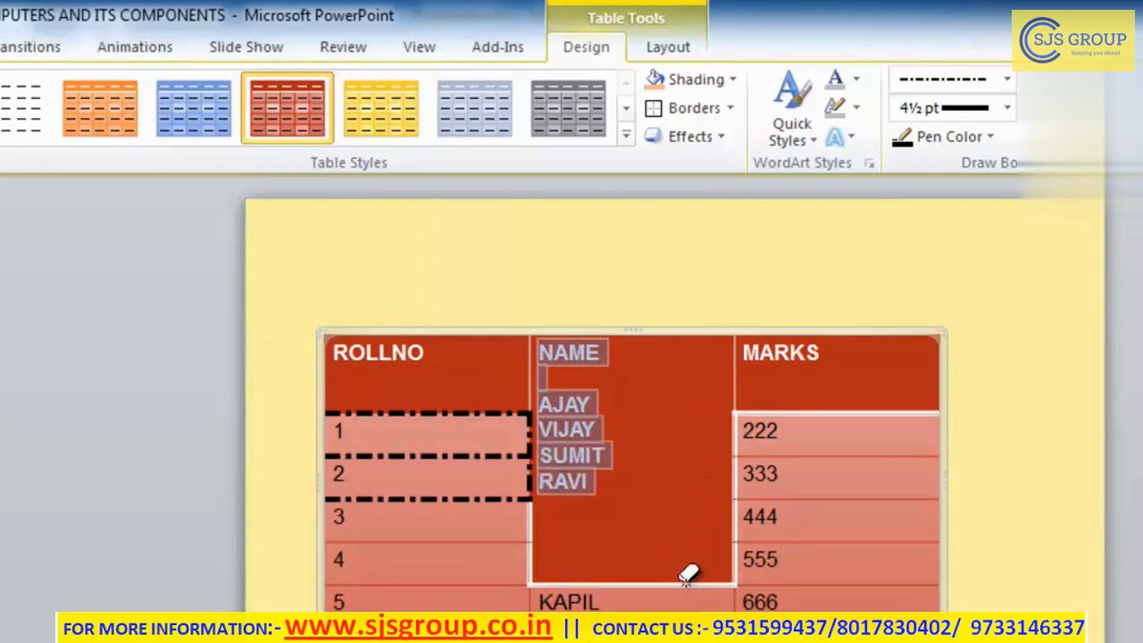
left_click(686, 582)
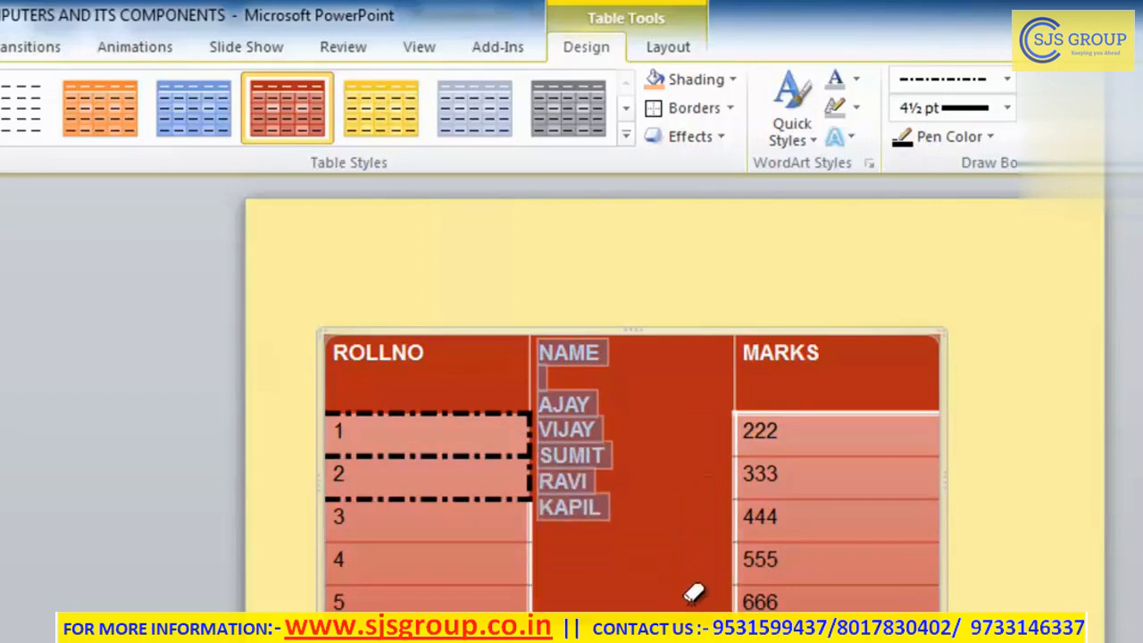
Step: Erase the horizontal borders in the MARKS column from the header down to the cell 555
left_click(843, 409)
left_click(814, 453)
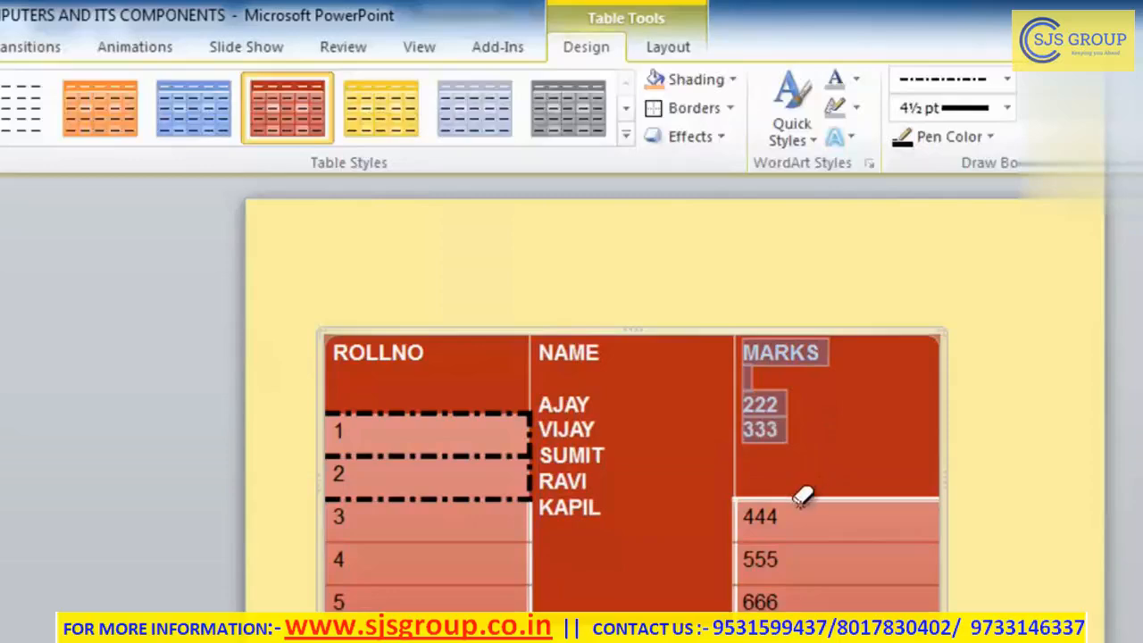
left_click(806, 500)
left_click(782, 541)
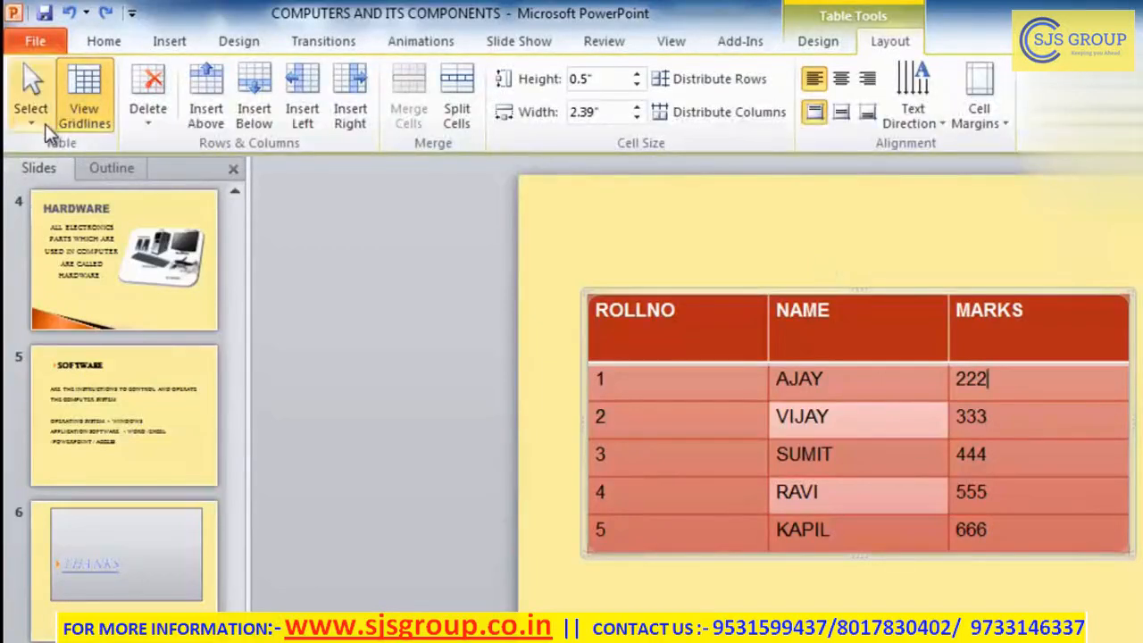
Step: Select the whole marks table with the Select Table command, and clear the selection by returning to the ROLLNO header cell
left_click(30, 105)
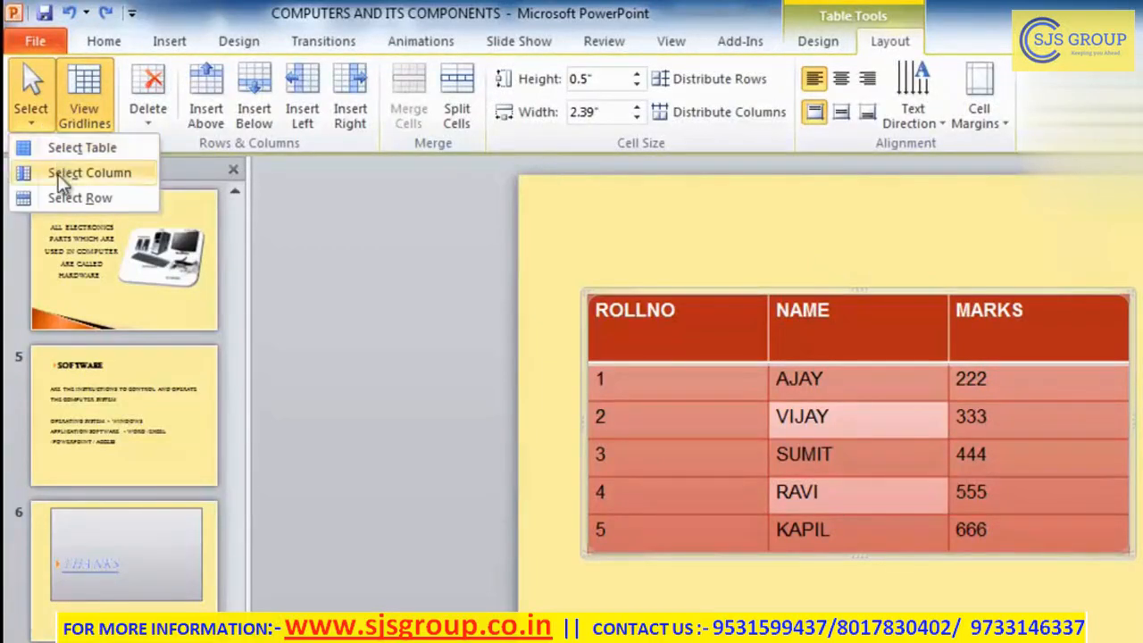
left_click(67, 152)
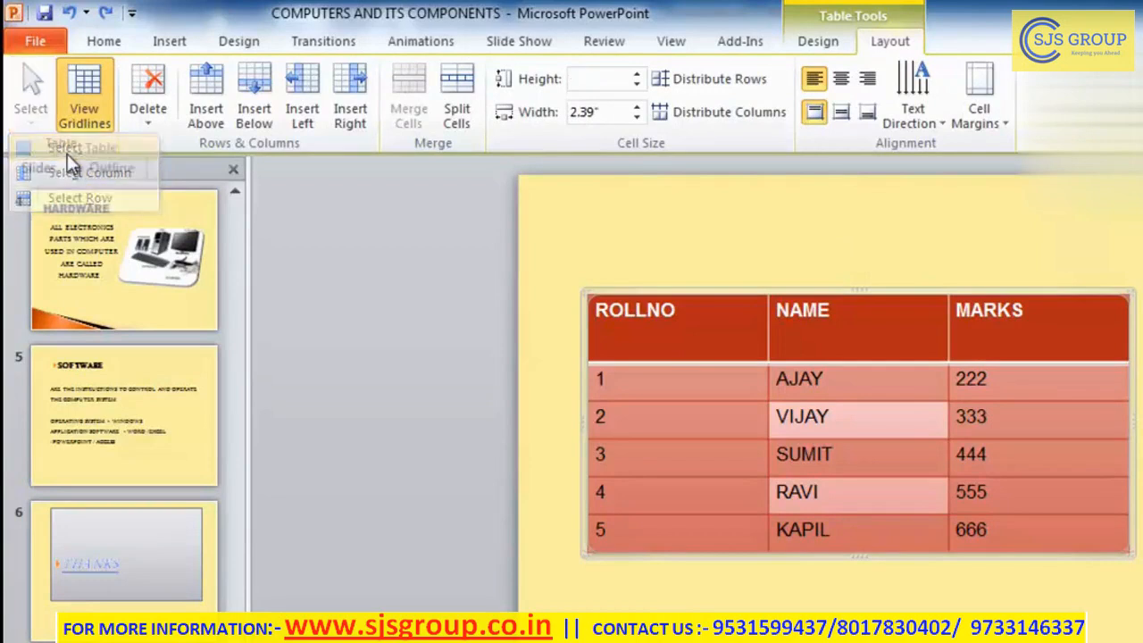
left_click(743, 344)
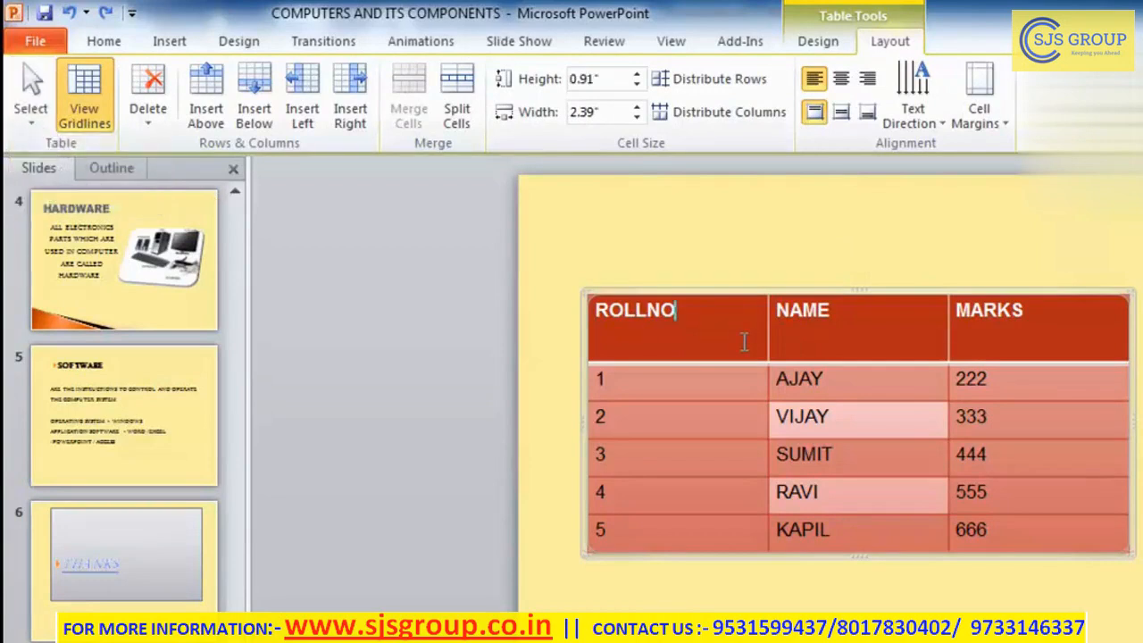
Step: Select the roll number 1 row and the ROLLNO column manually, and select that column again with the Select Column command
left_click_drag(702, 351, 1046, 404)
left_click(669, 393)
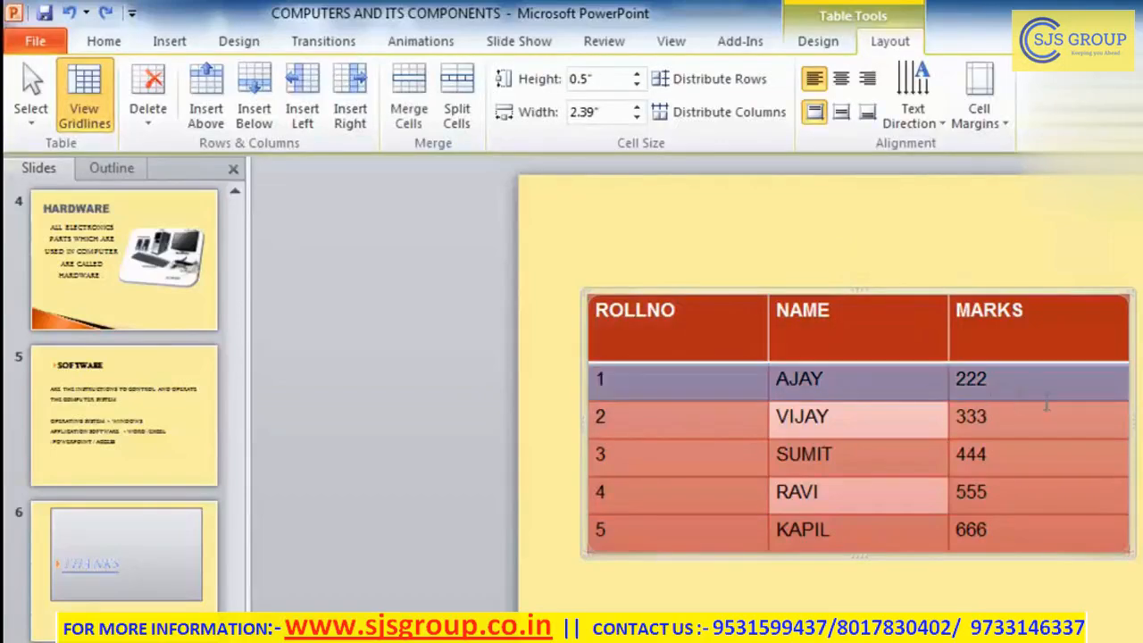
left_click_drag(724, 342, 705, 531)
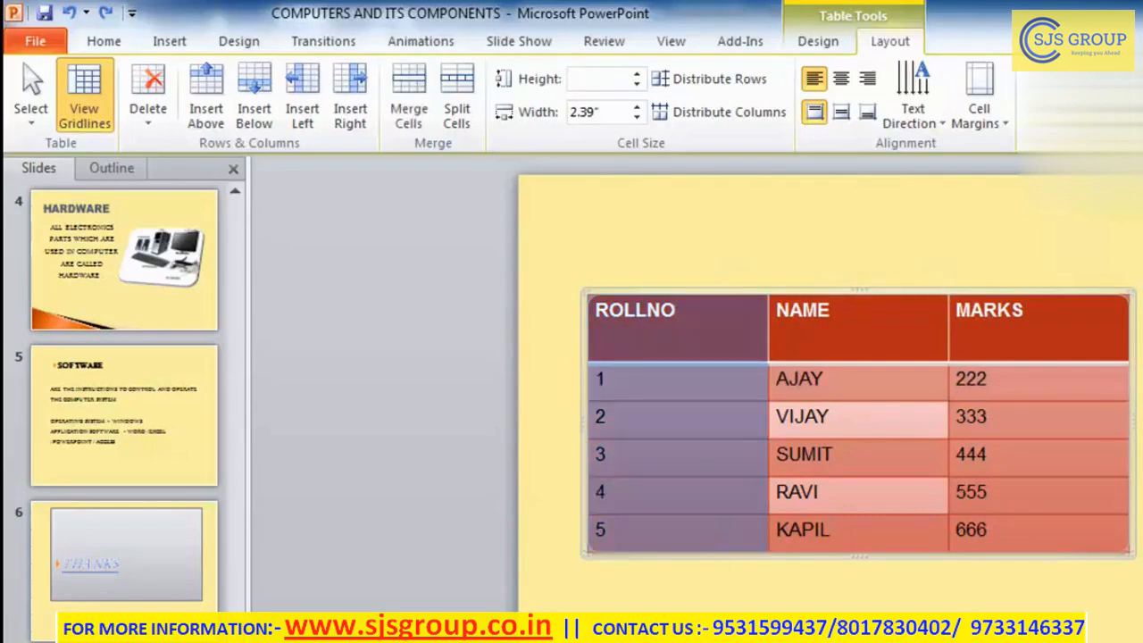
left_click(703, 466)
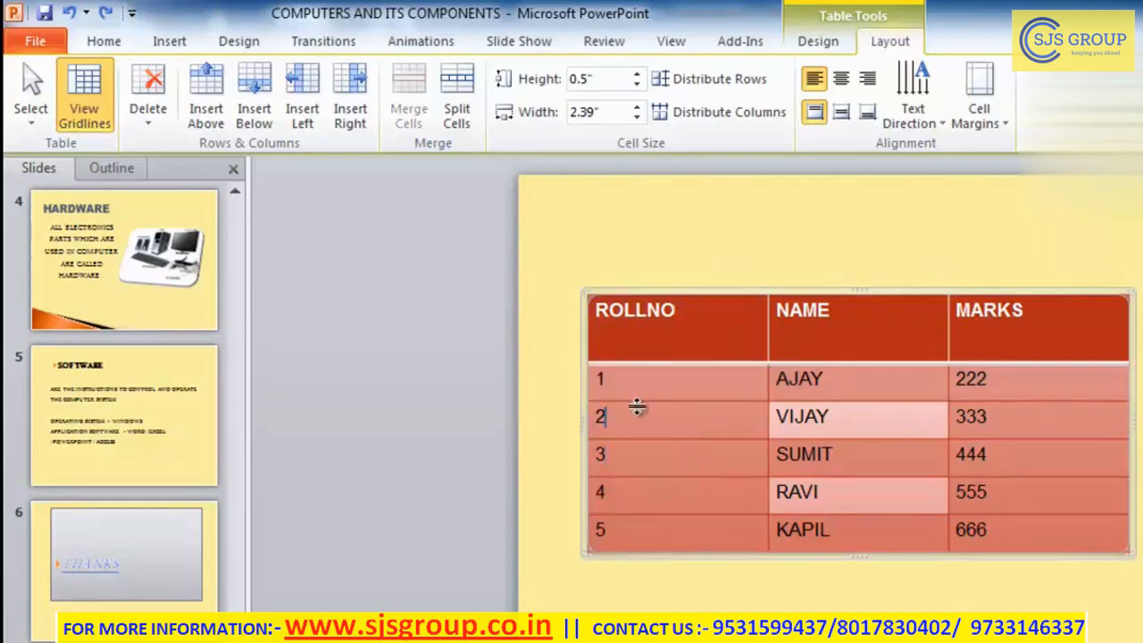
left_click(32, 124)
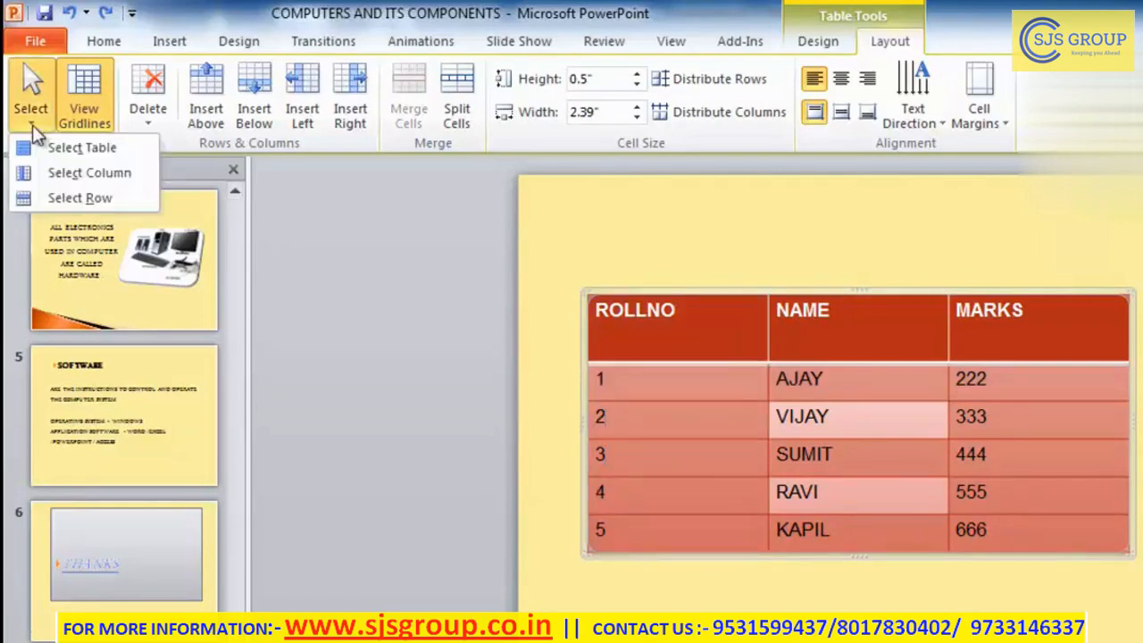
left_click(40, 171)
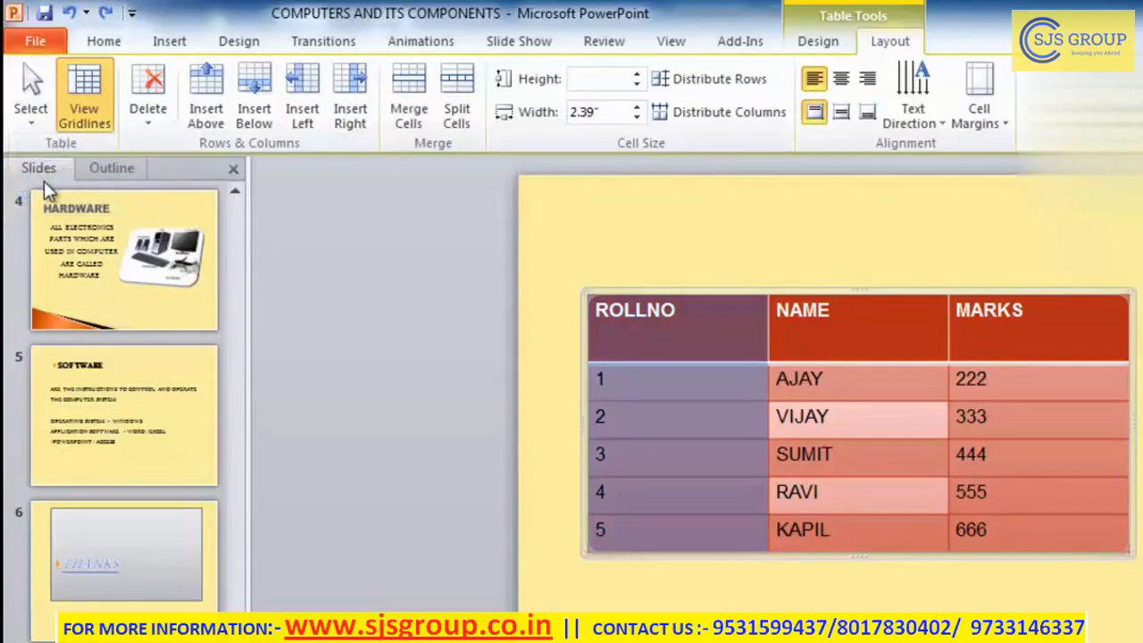
left_click(815, 389)
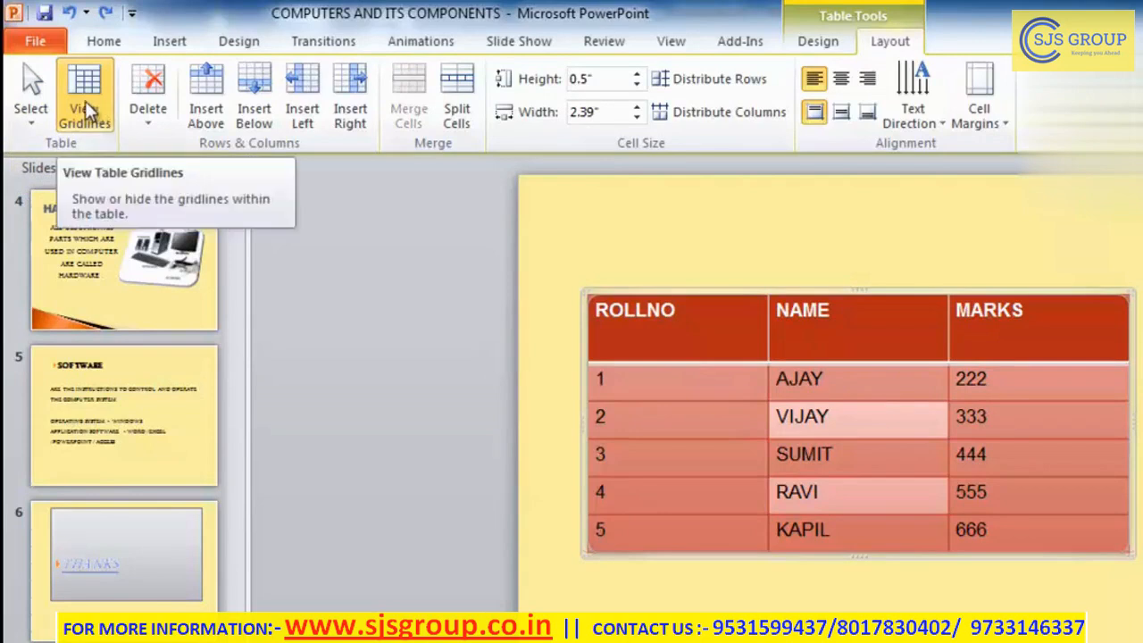
Step: Turn the marks table's View Gridlines option off and on repeatedly, leaving it on
left_click(85, 102)
left_click(84, 101)
left_click(84, 102)
left_click(84, 101)
left_click(84, 101)
left_click(83, 101)
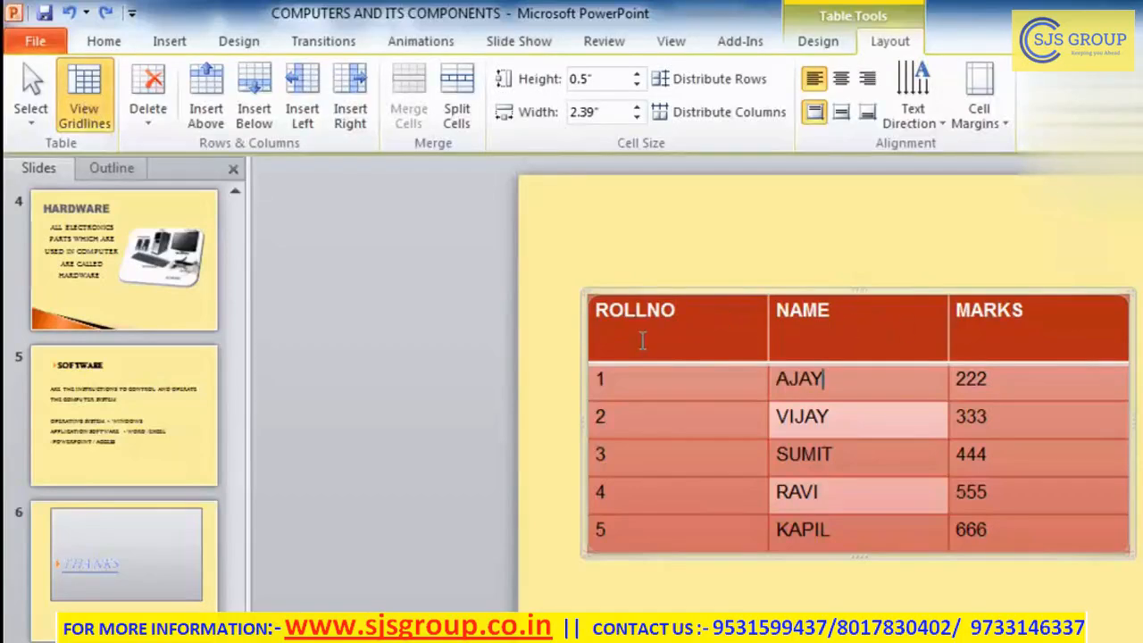
left_click(88, 123)
left_click(89, 127)
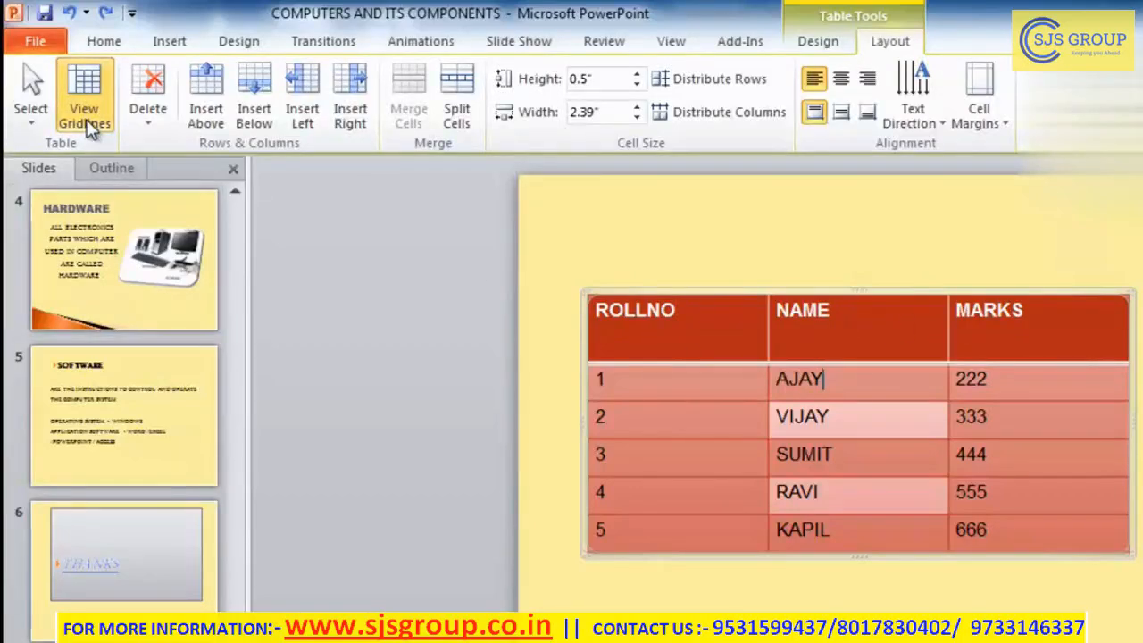